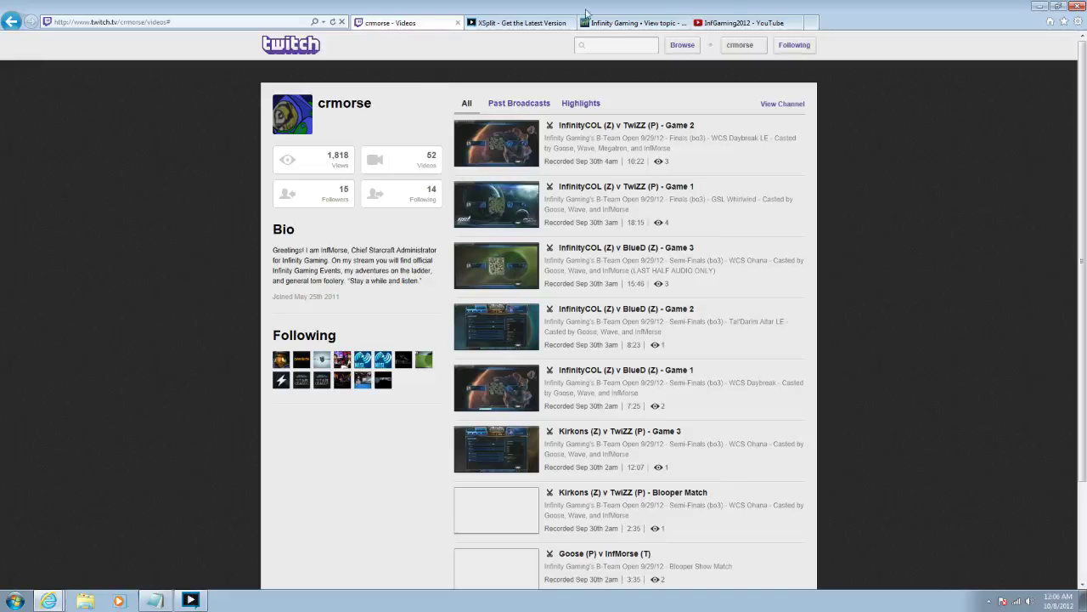
- View the InfGaming2012 YouTube channel page, then close the XSplit download page
left_click(735, 22)
scroll(333, 61, "up", 2)
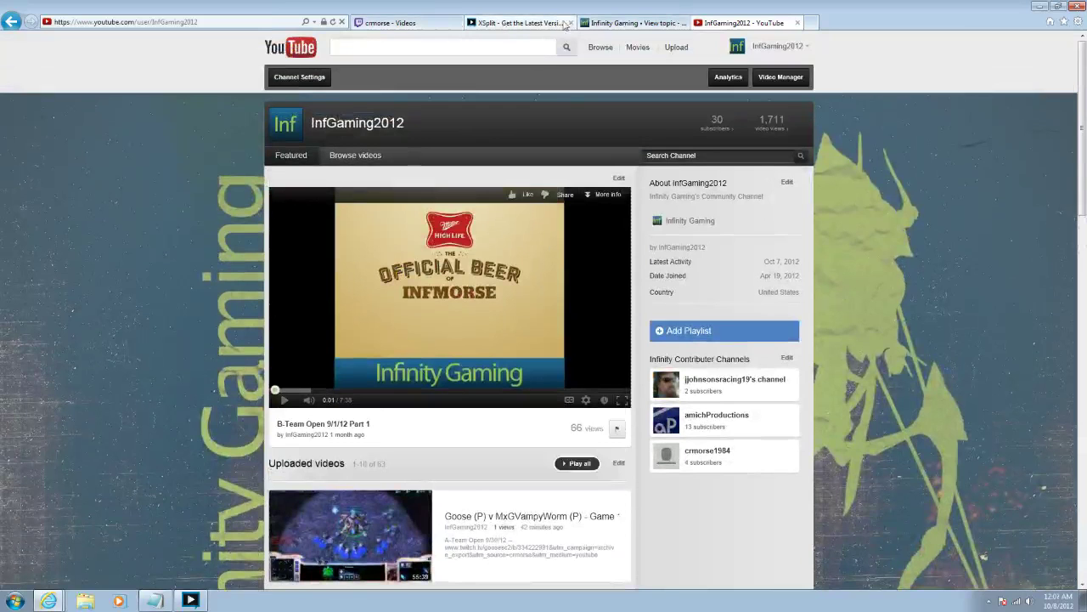
left_click(570, 23)
- Open the 29-minute "Infinity Gaming's B-Team Open 8/25/12" recording from the Twitch channel's past broadcasts
left_click(415, 26)
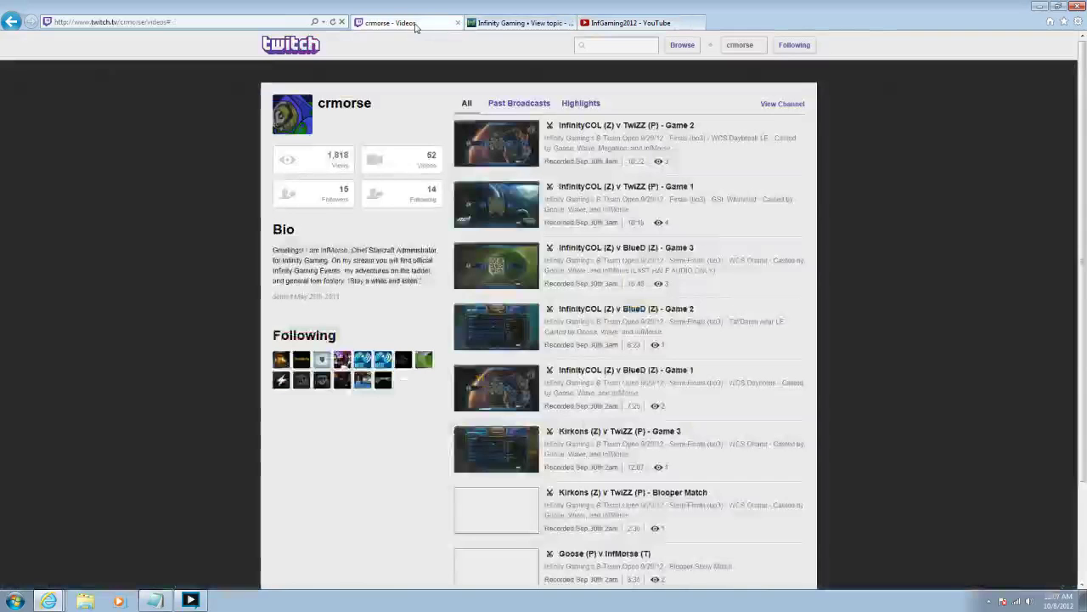
left_click(519, 104)
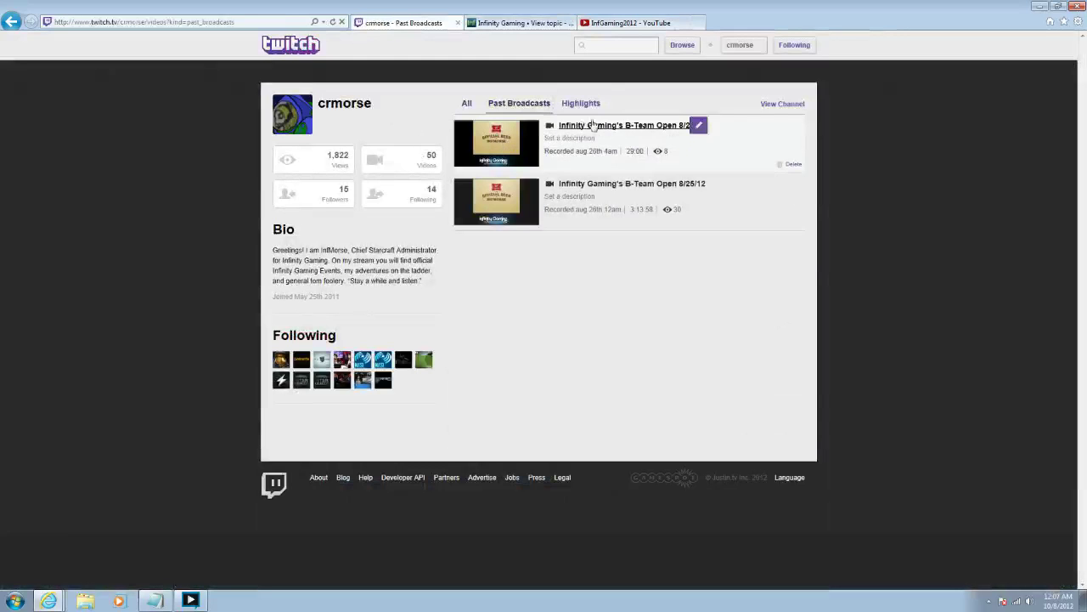
left_click(505, 146)
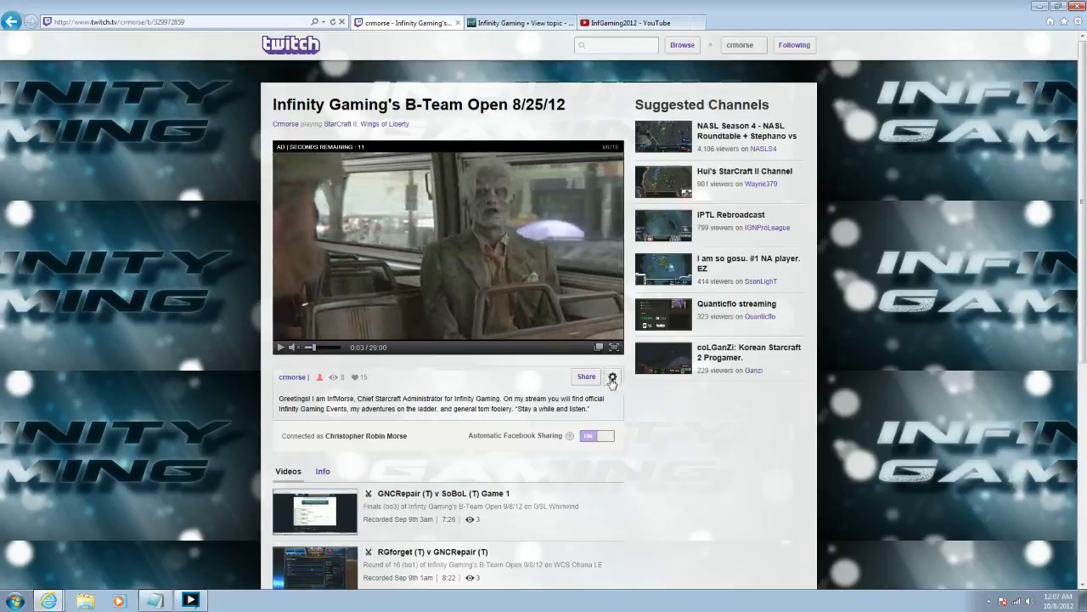
- Start a new highlight from the B-Team Open 8/25/12 broadcast and enlarge the highlight page
left_click(613, 378)
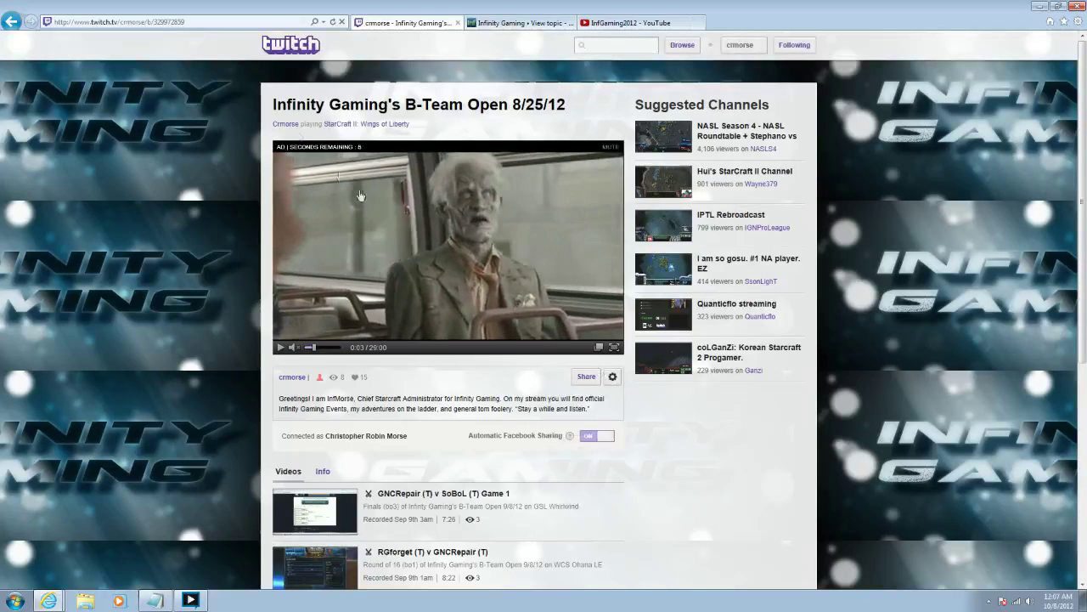
left_click(613, 378)
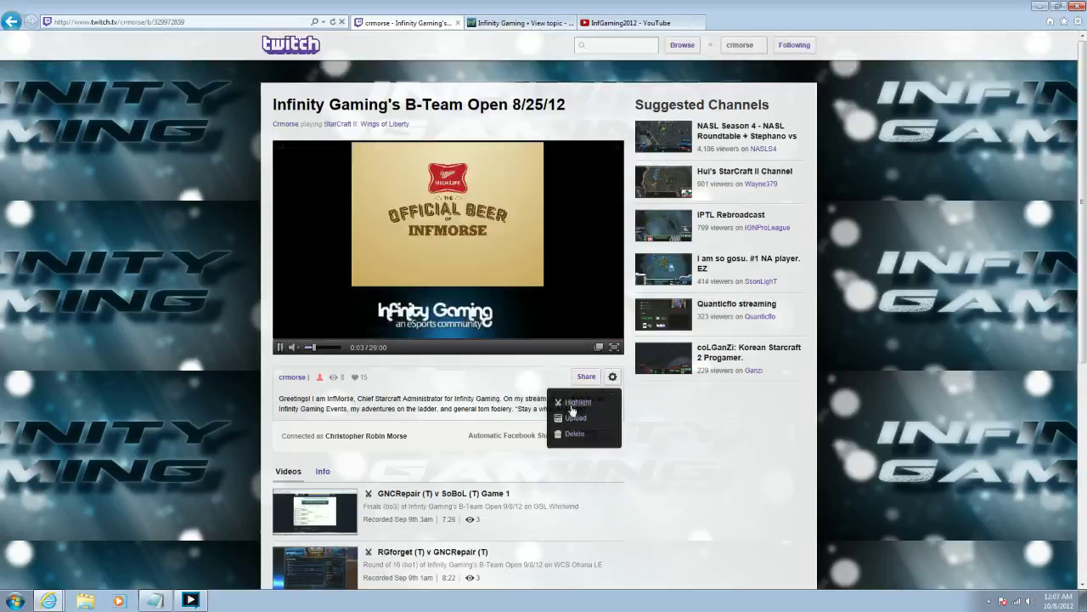
left_click(575, 404)
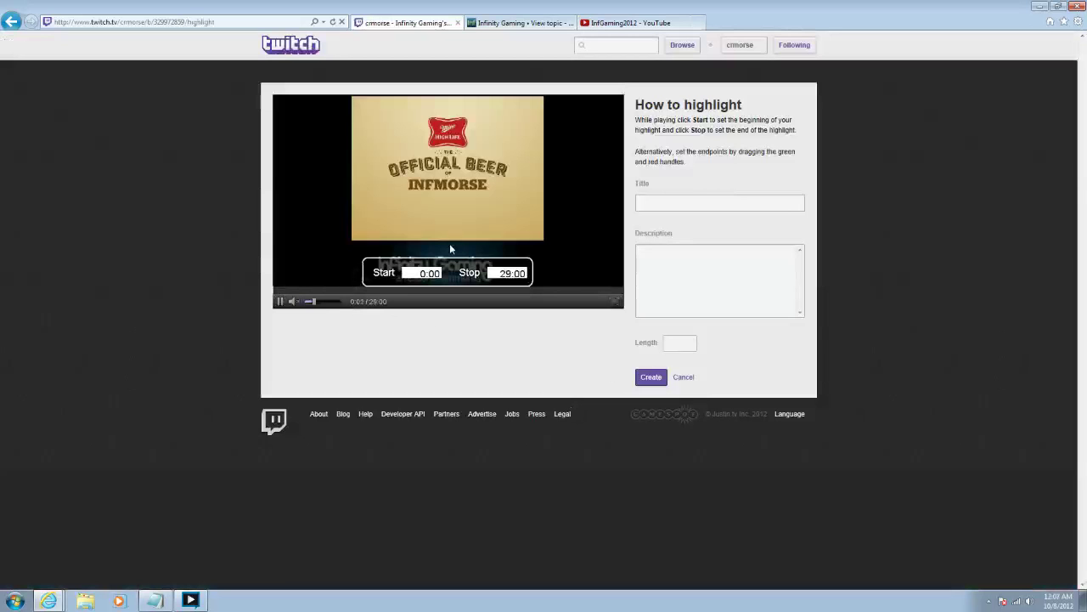
scroll(498, 281, "up", 1)
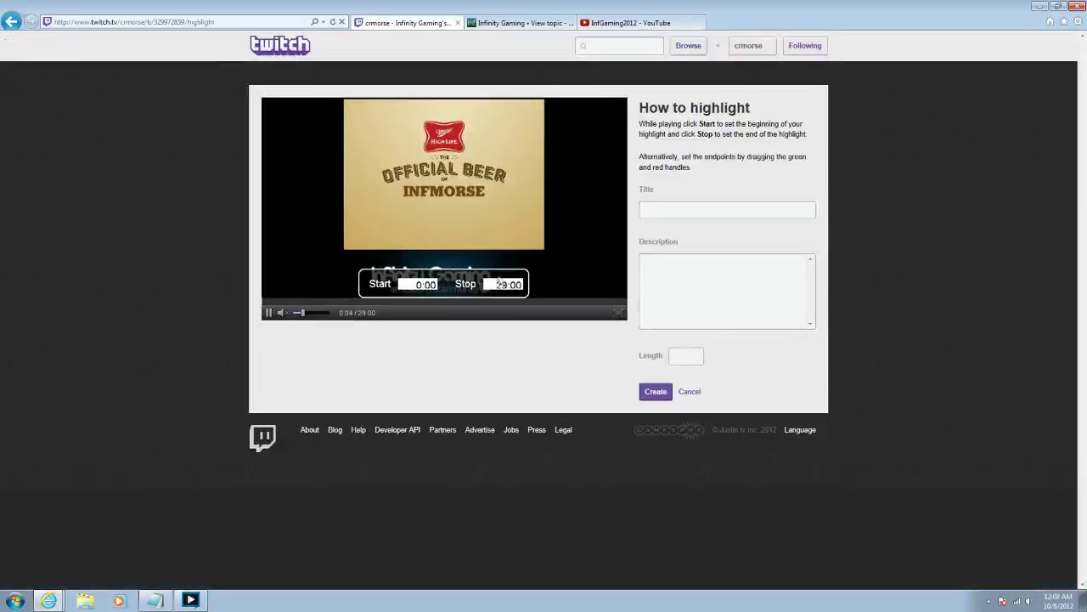
scroll(500, 282, "up", 3)
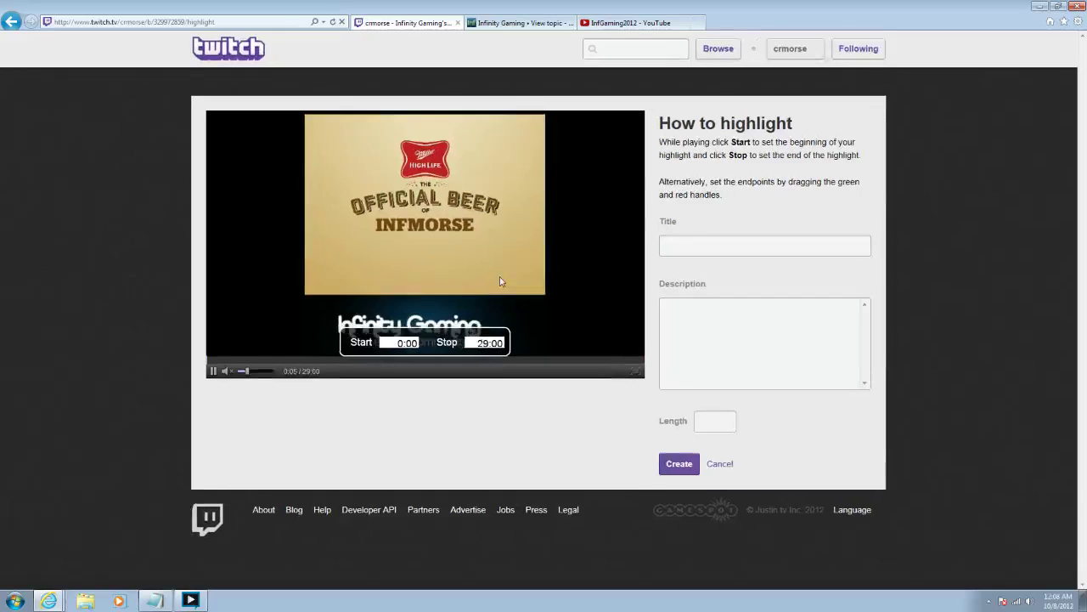
scroll(500, 278, "up", 1)
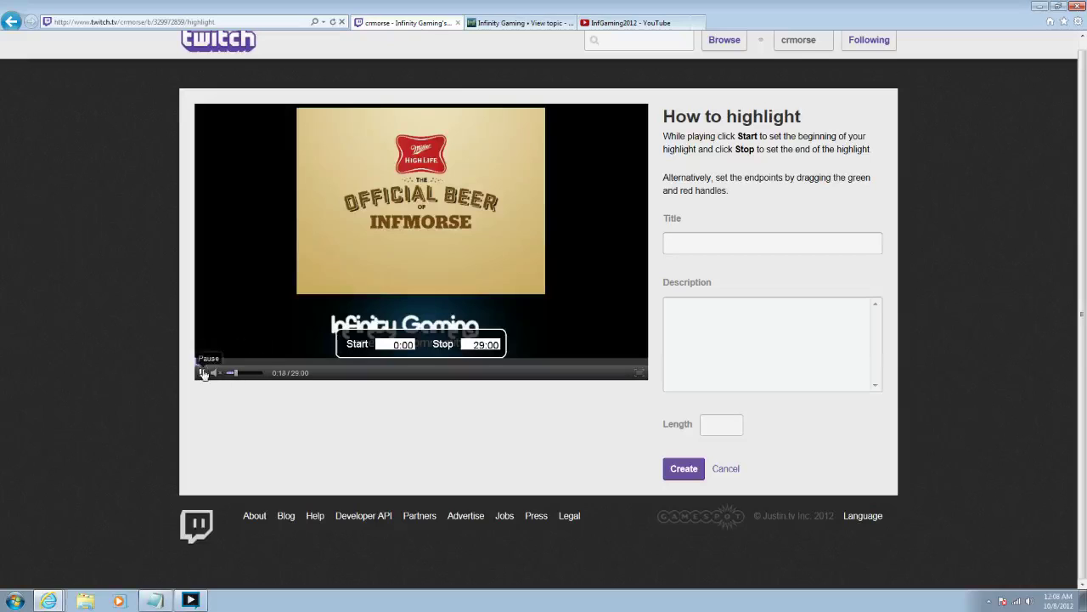
left_click(203, 366)
- Enter the highlight title "playr a (Z) v plaer b (Z)"
left_click(699, 244)
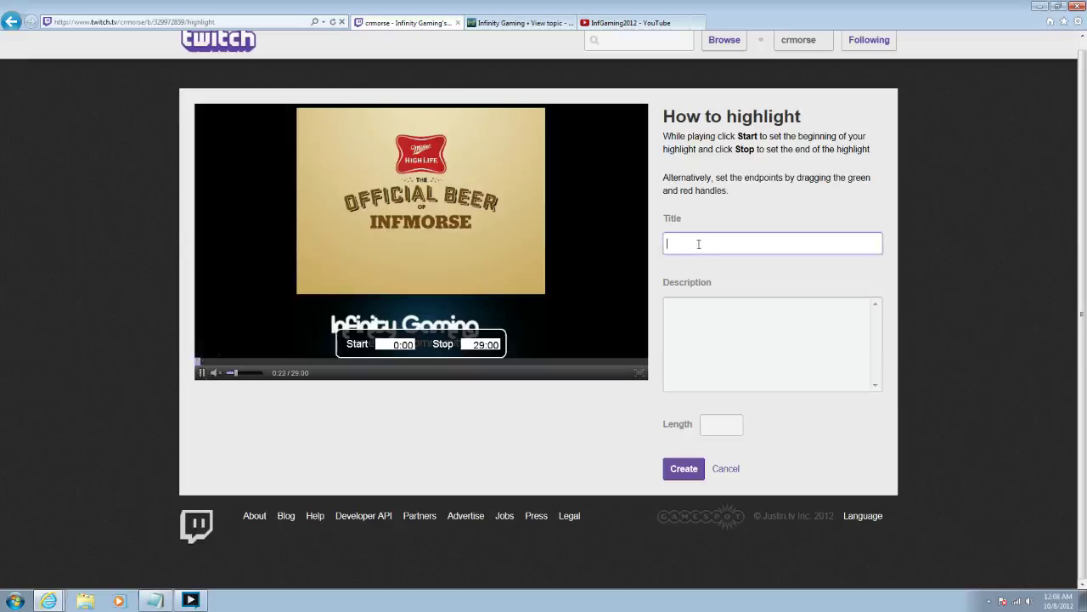
type("playr a")
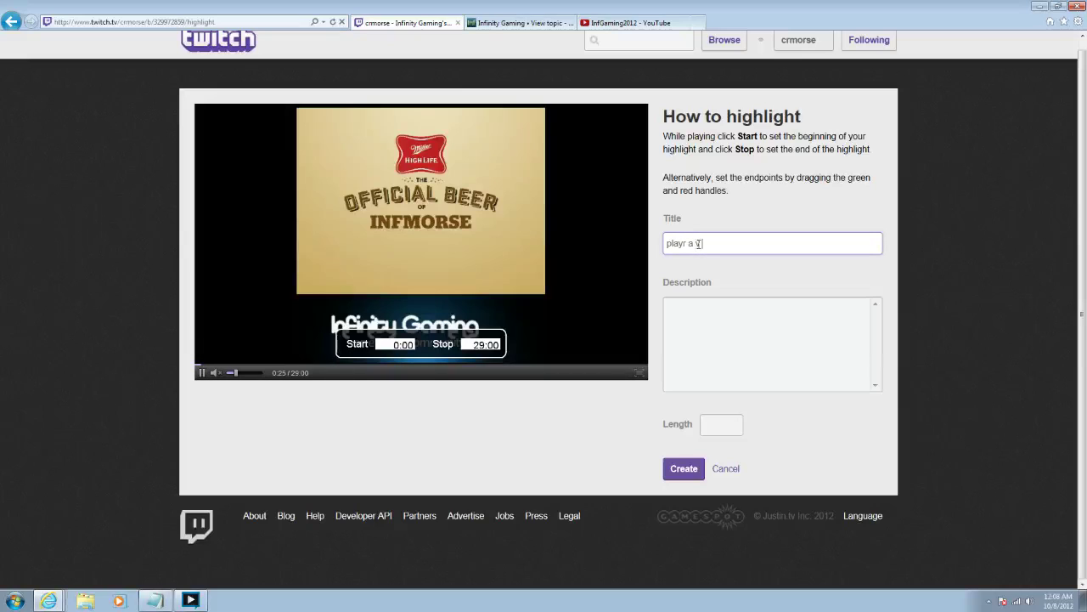
type(" v plaer b (z")
key("BackSpace")
type("Z")
type("(")
type("Z)")
type("b")
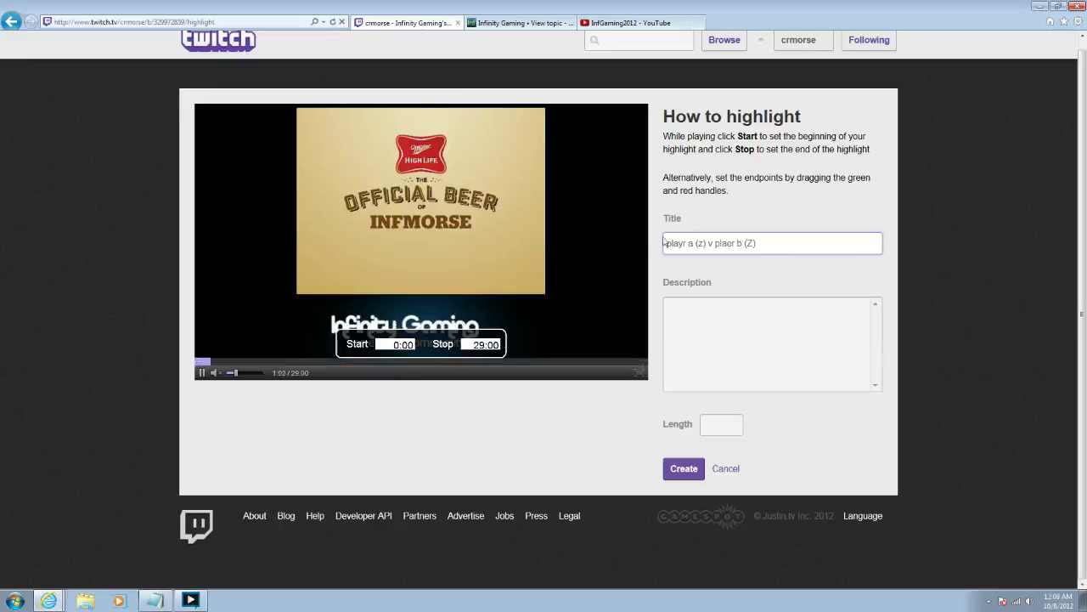
left_click(719, 245)
key("BackSpace")
type("Z")
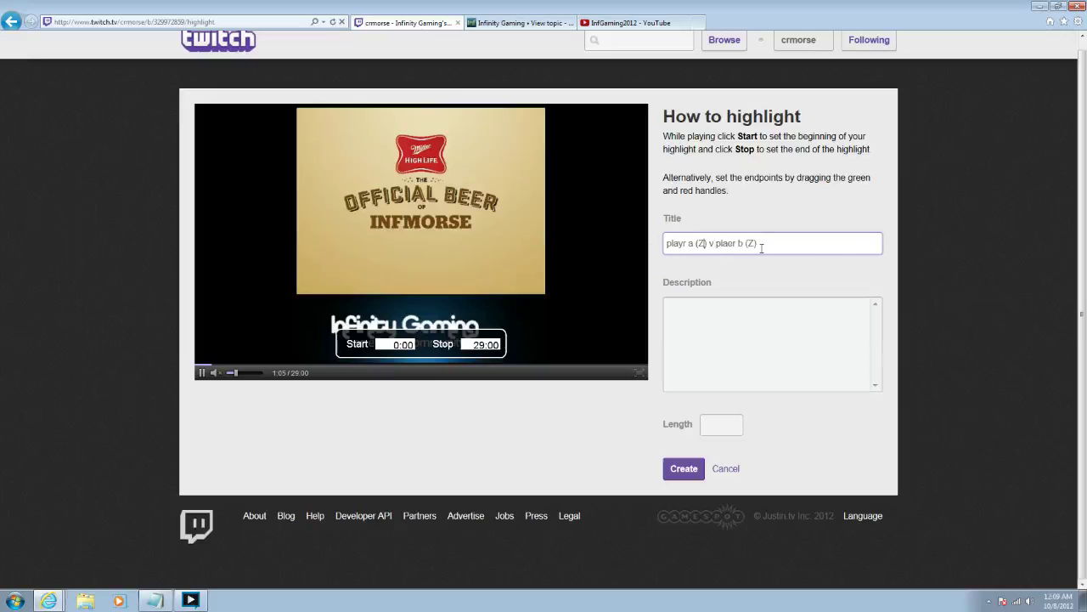
- Adjust the playback volume of the broadcast, ending slightly louder than it started
left_click(217, 374)
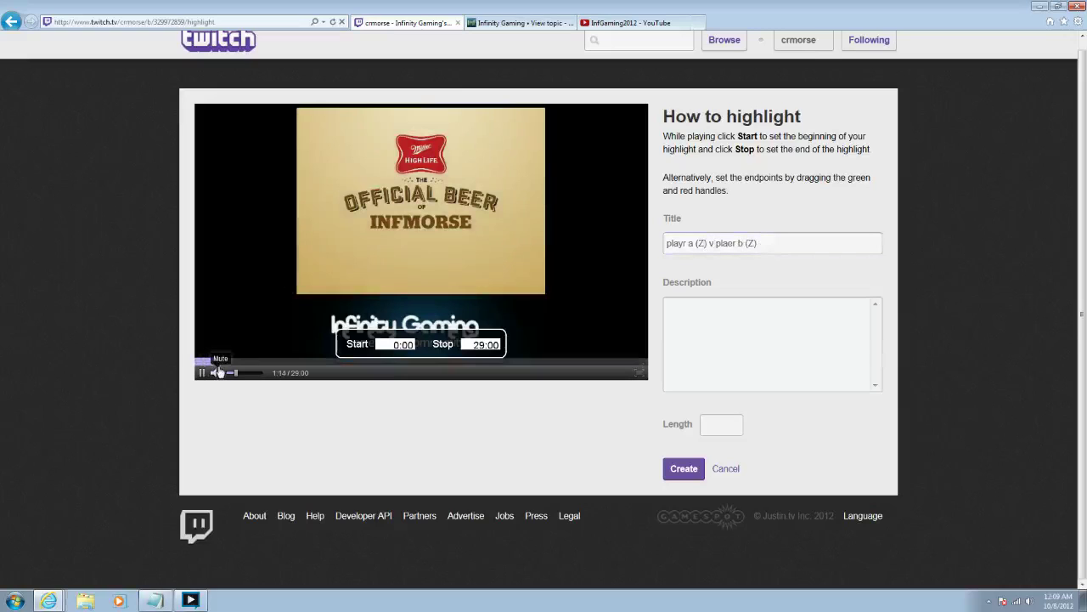
left_click_drag(236, 375, 228, 371)
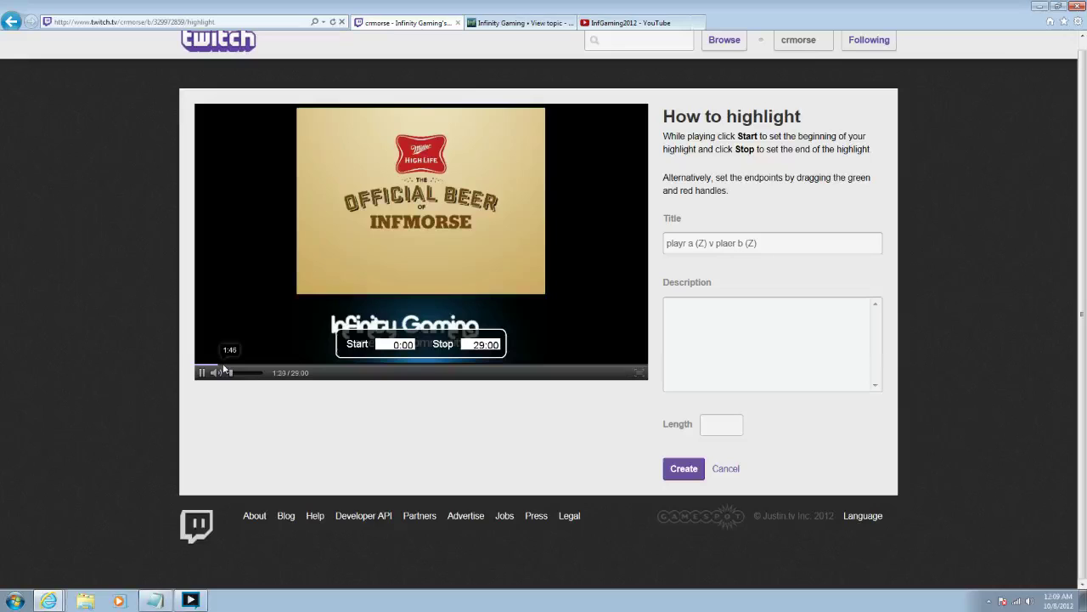
left_click(218, 368)
left_click_drag(230, 375, 244, 374)
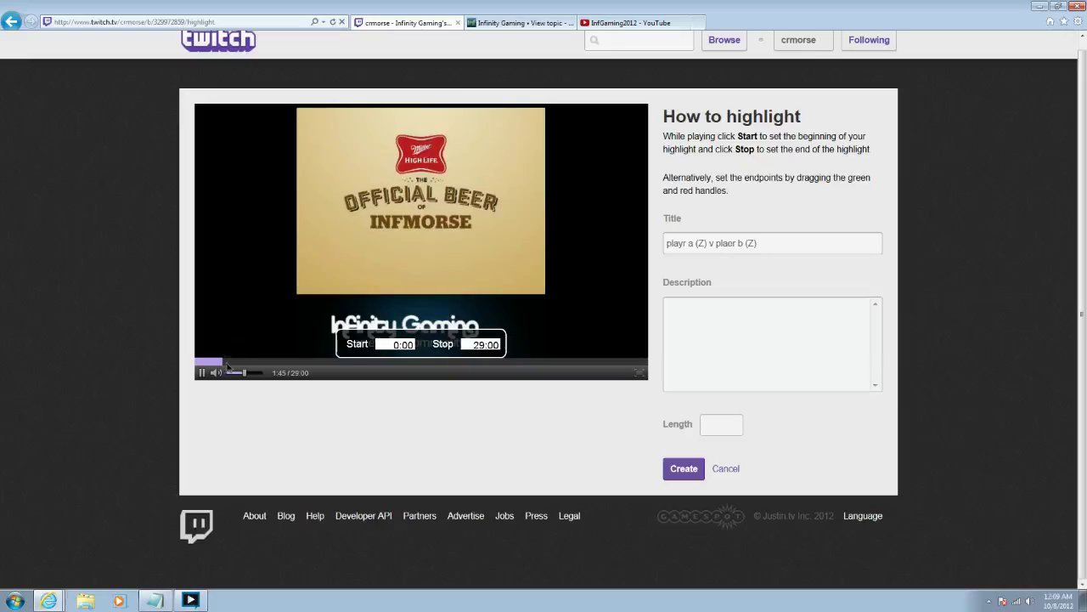
- Seek to just before the WCS Antiga Shipyard match's loading screen and mark the highlight's start there
left_click(230, 367)
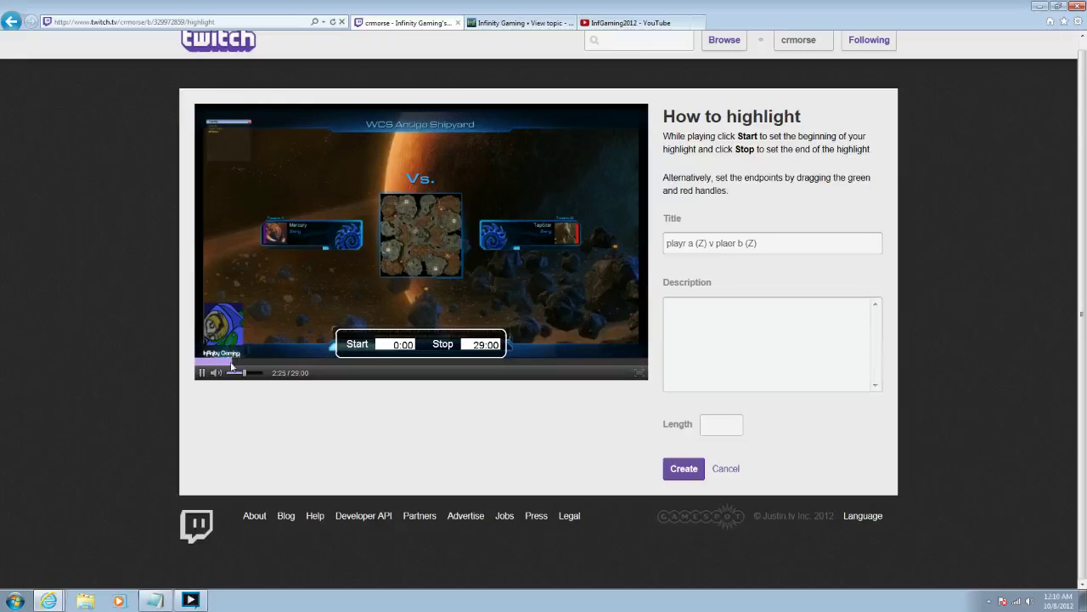
left_click(232, 364)
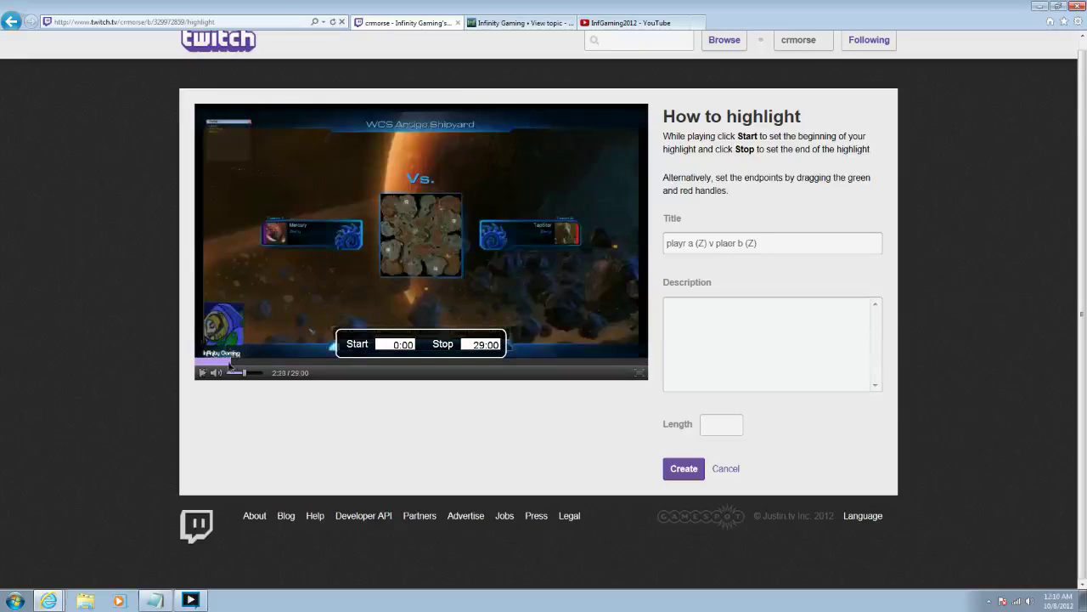
left_click(232, 363)
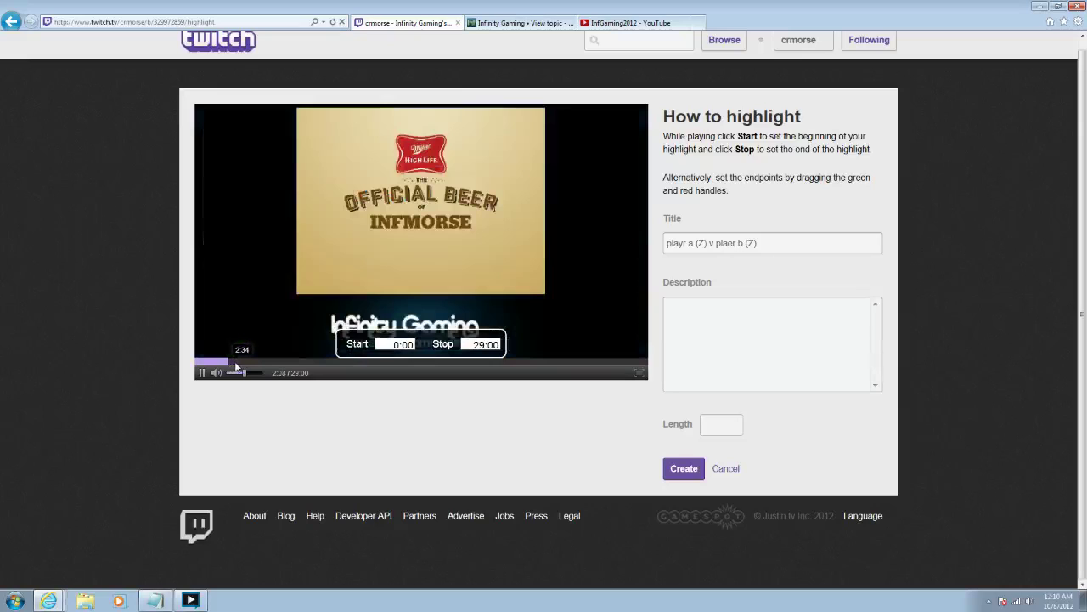
left_click(358, 345)
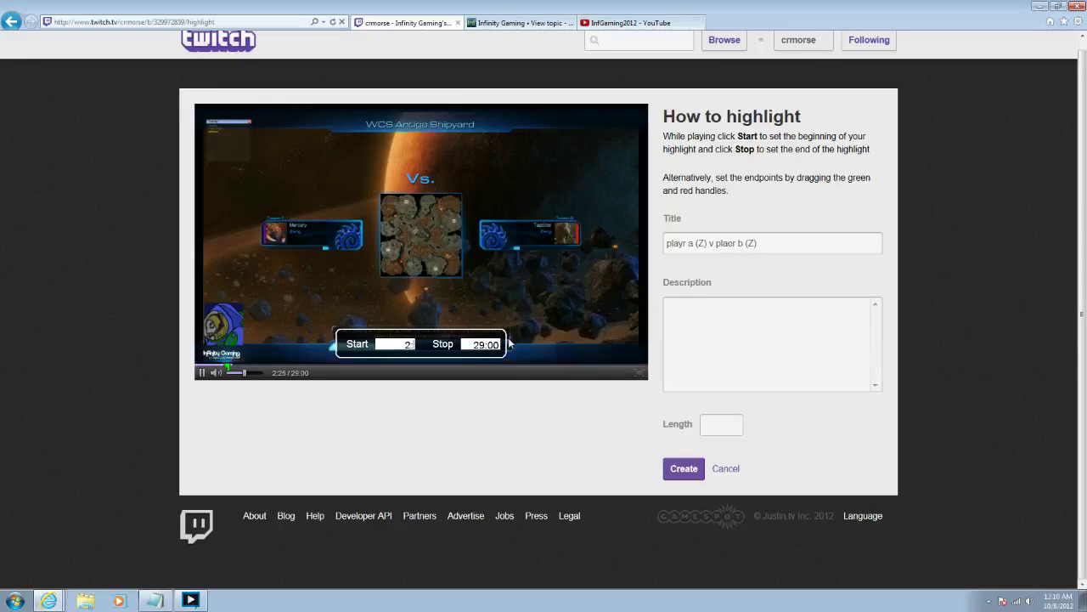
- Set the highlight's start time to 2:17
type("0")
key("BackSpace")
type("17")
key("BackSpace")
key("BackSpace")
type("225")
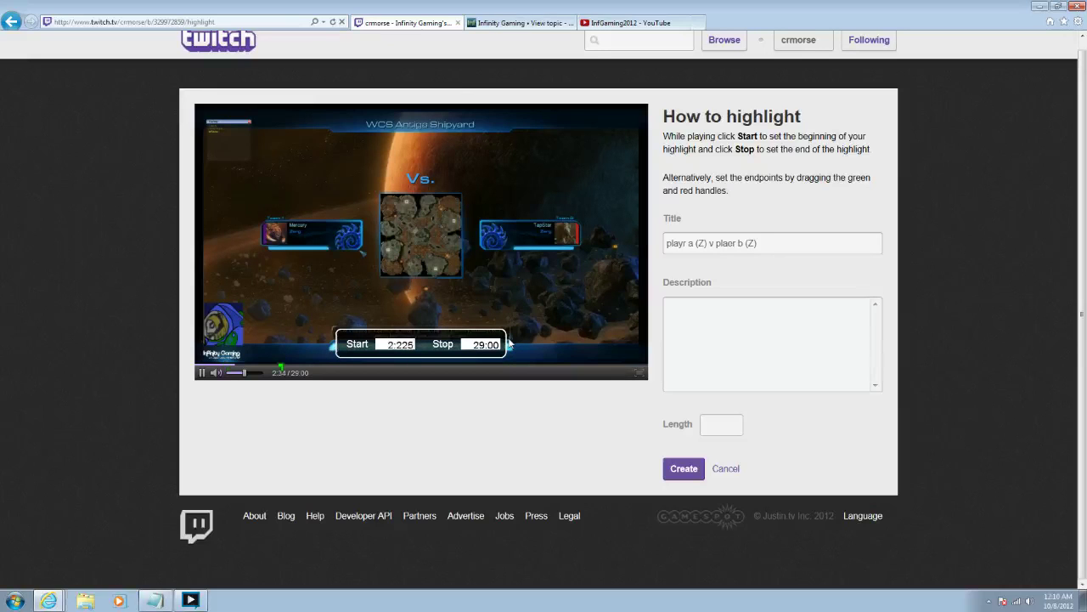
key("BackSpace")
key("BackSpace")
key("BackSpace")
type("17")
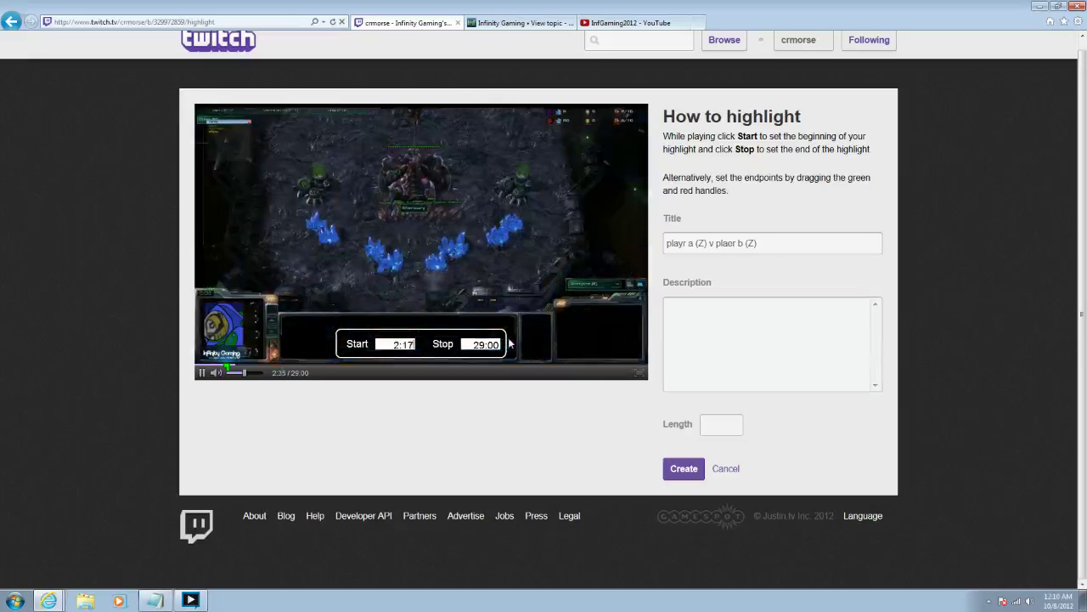
- Find the end of the match and mark the highlight's stop at 14:24, pausing playback
left_click(241, 365)
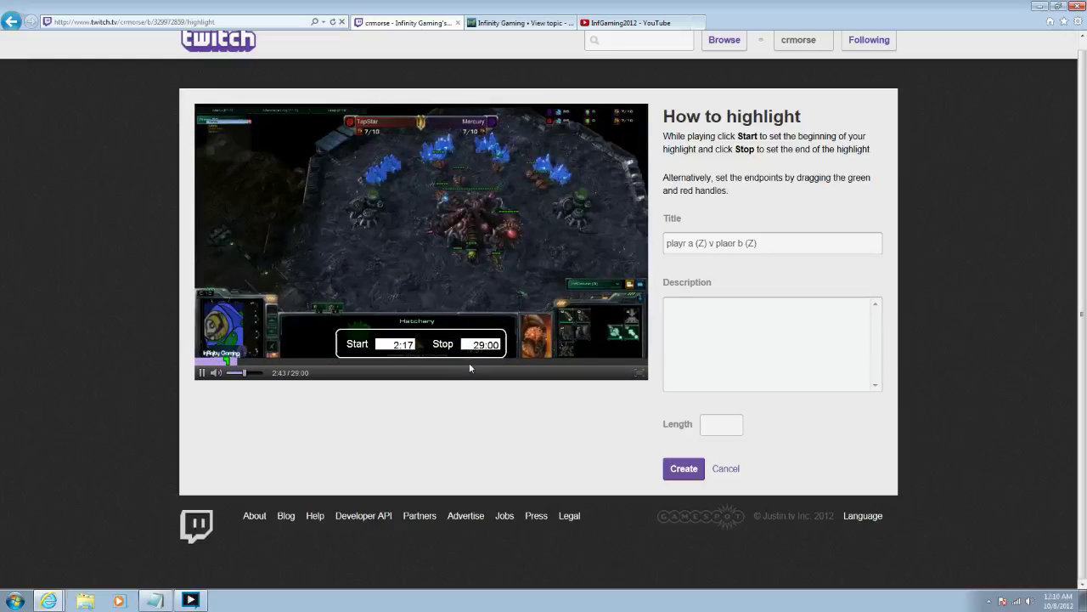
left_click(469, 363)
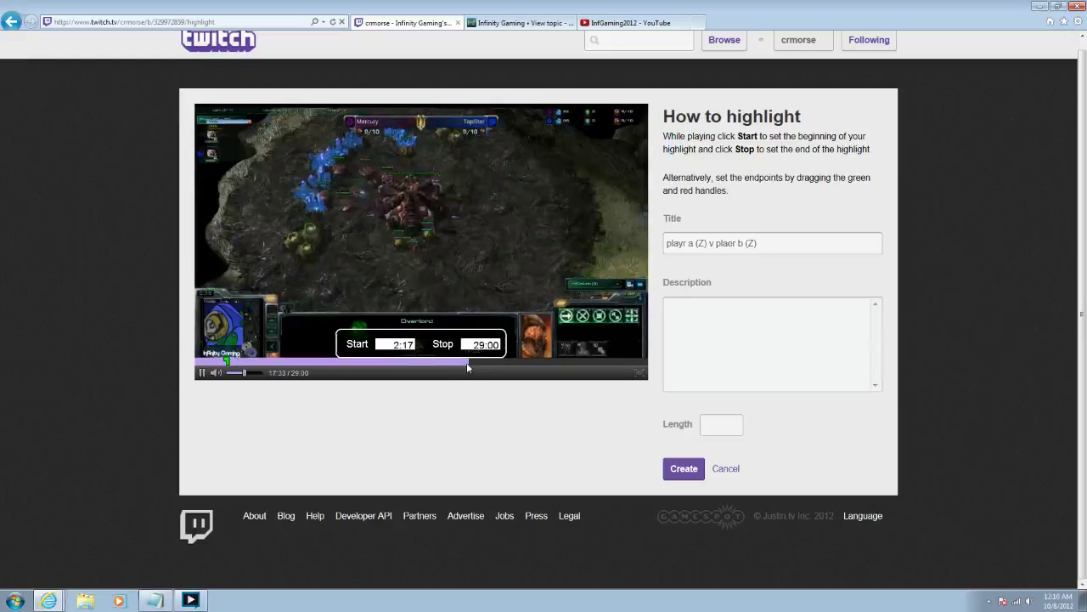
left_click(451, 364)
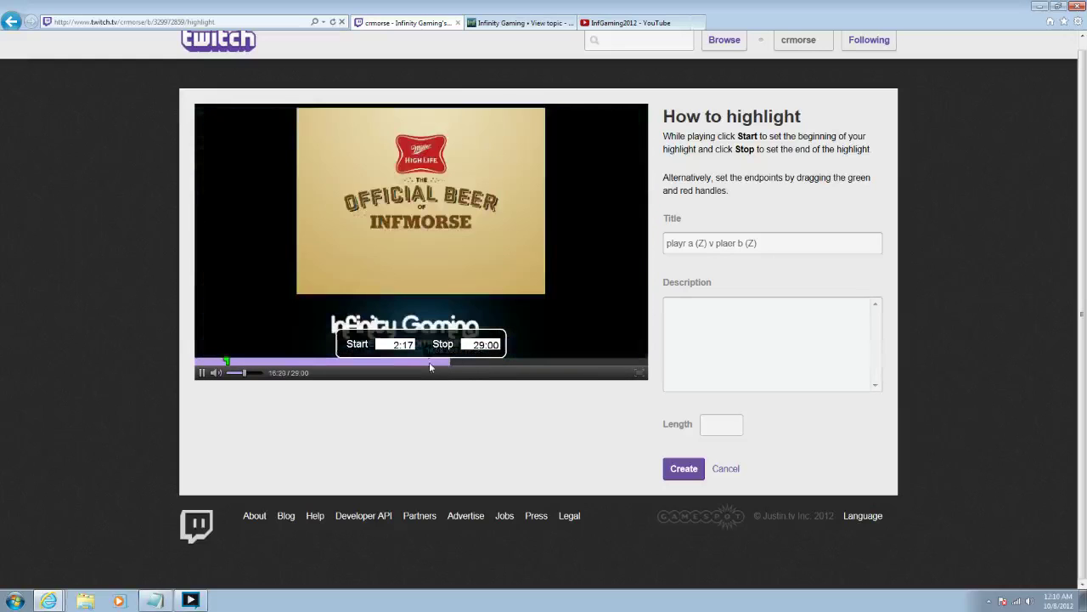
left_click(440, 363)
left_click(419, 363)
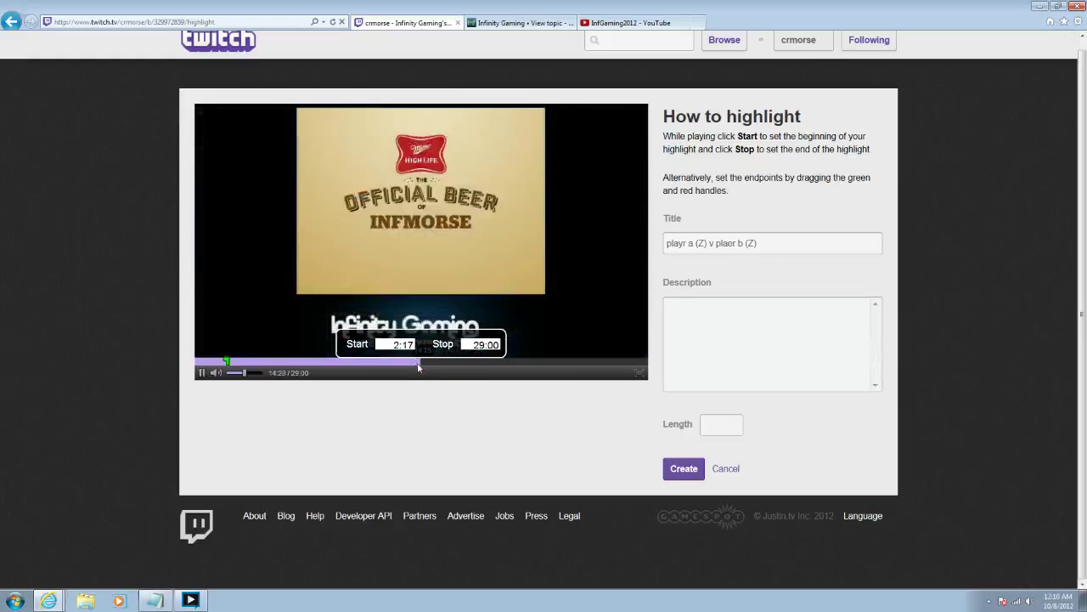
left_click(414, 364)
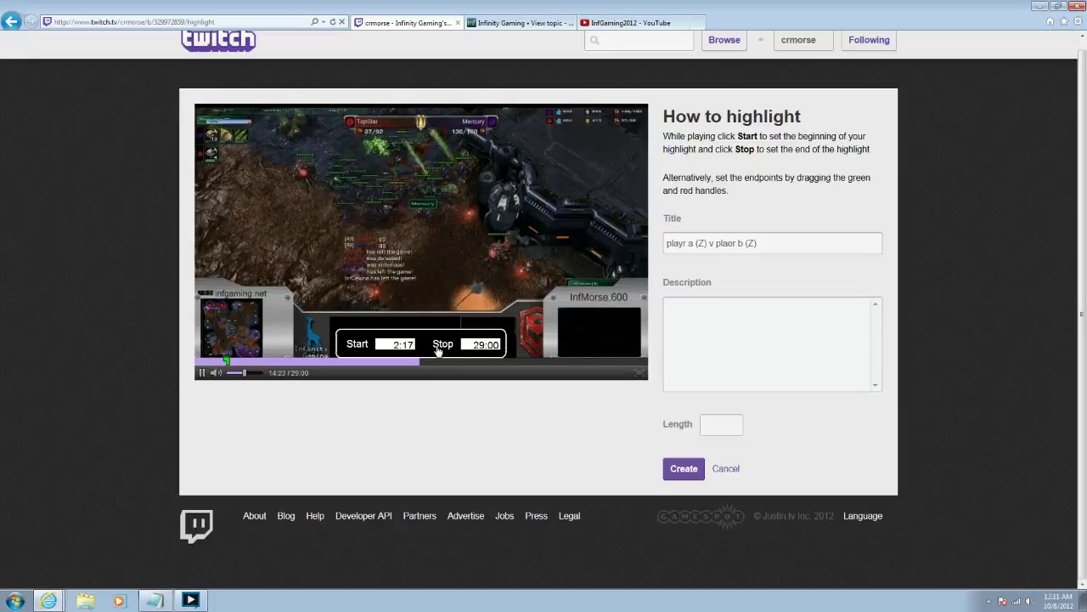
left_click(440, 350)
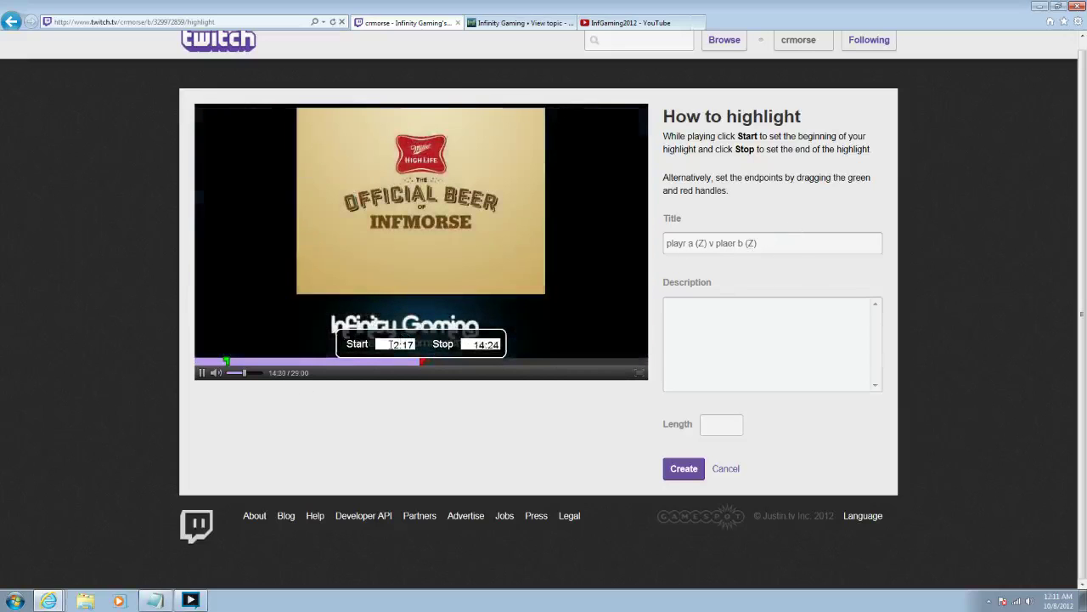
left_click(202, 372)
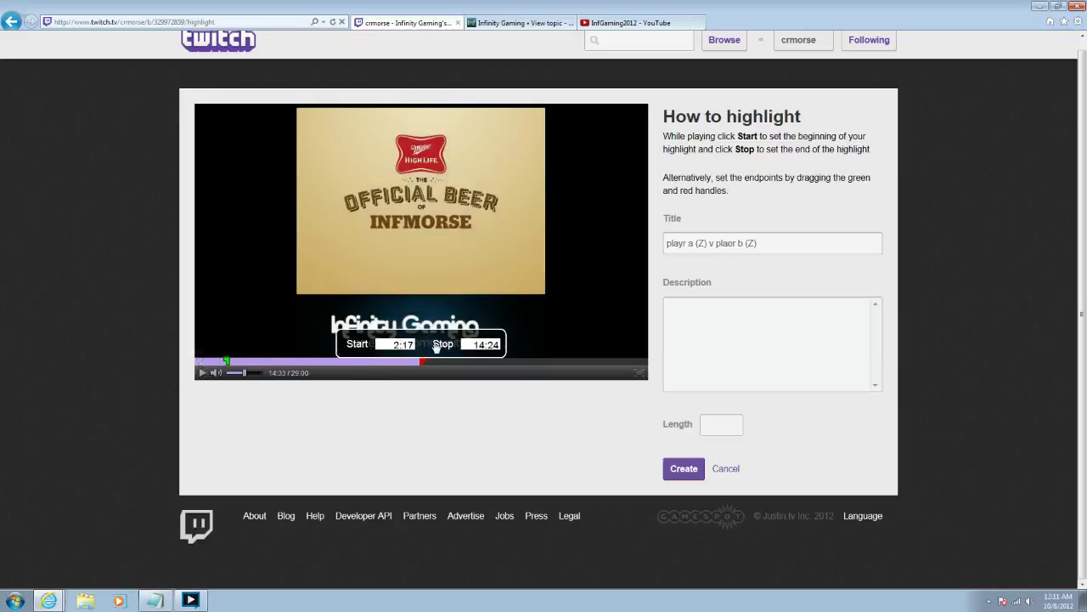
- Append "- Game 2" to the end of the highlight title
left_click(721, 311)
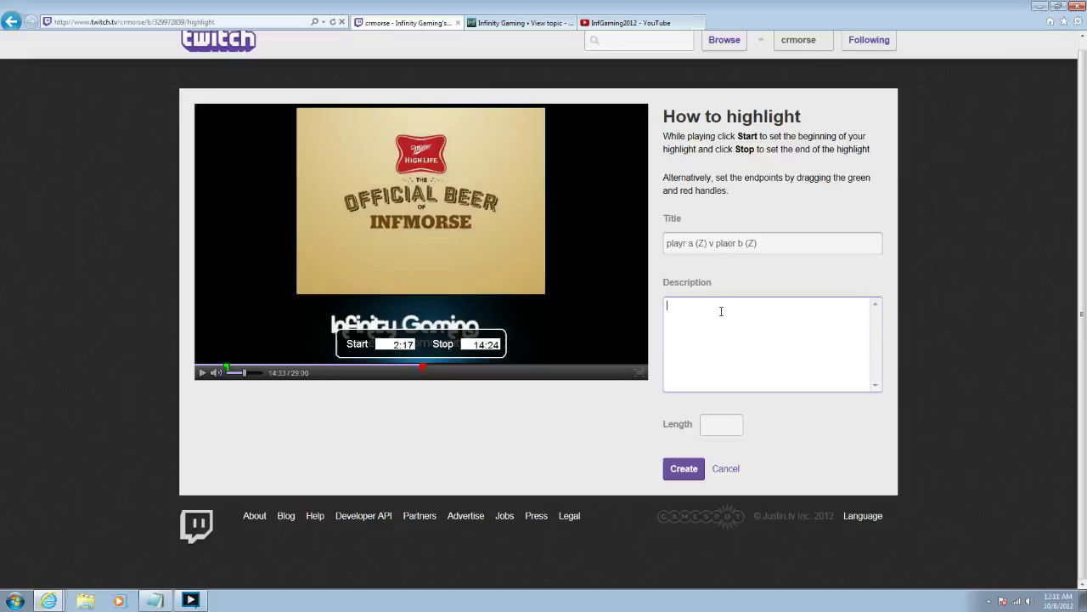
left_click_drag(788, 244, 666, 244)
left_click(791, 322)
left_click_drag(756, 244, 527, 244)
left_click(682, 249)
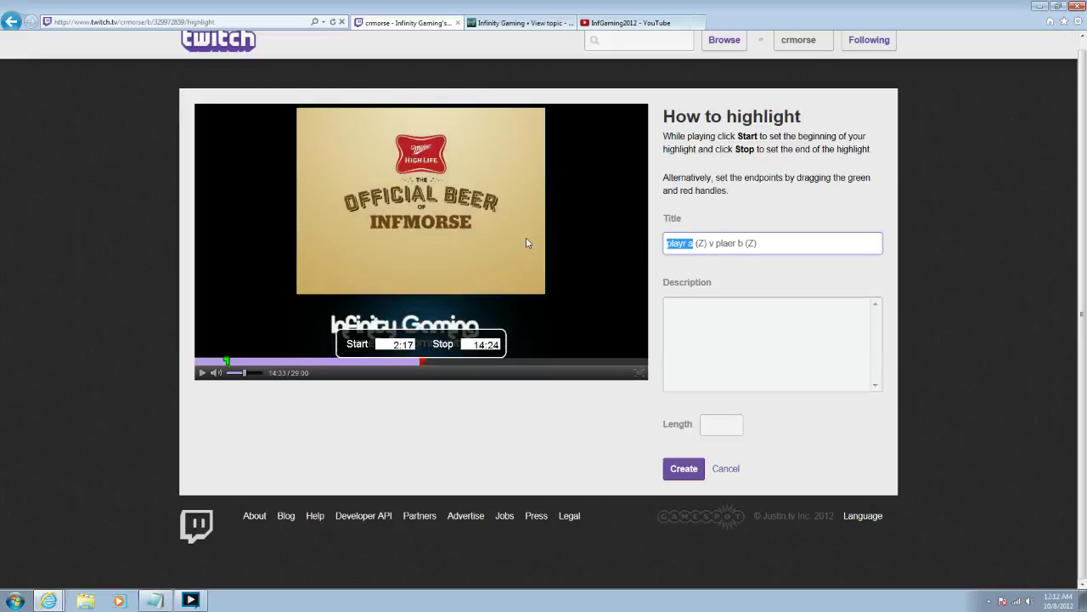
key("Right")
key("End")
type("-G")
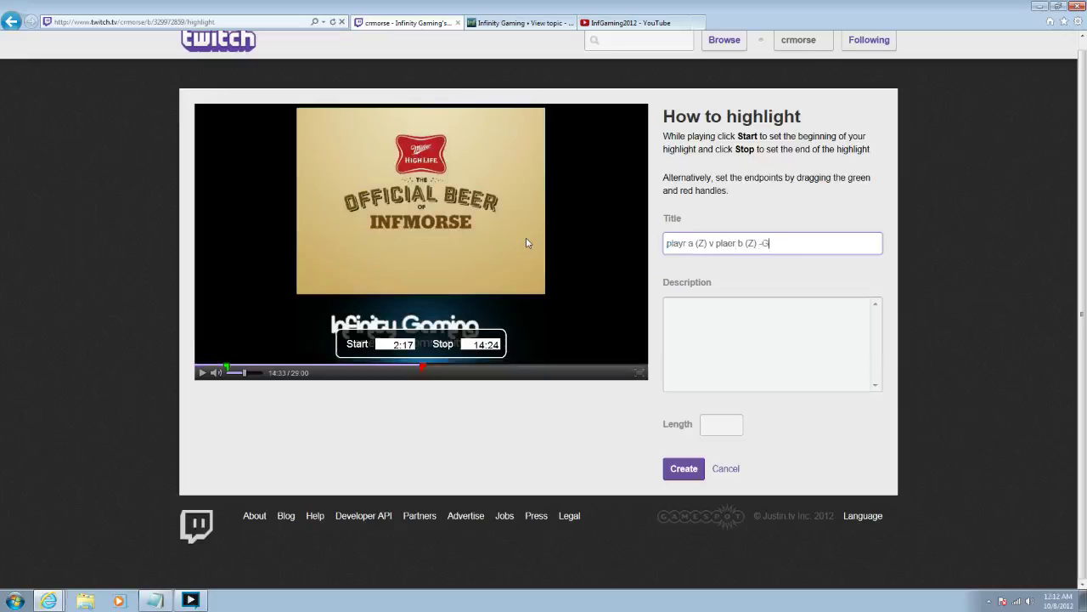
type("e 1")
type("am")
key("Left")
key("End")
key("BackSpace")
type("2")
key("BackSpace")
type("2")
key("BackSpace")
type("2")
key("BackSpace")
type("2")
- Replace the first player's placeholder in the highlight title with "Climax"
key("Left")
key("Left")
key("Left")
key("BackSpace")
key("BackSpace")
key("BackSpace")
key("BackSpace")
key("BackSpace")
key("BackSpace")
key("BackSpace")
key("BackSpace")
type("Climax")
- Delete most of the second player's placeholder name in the highlight title
key("BackSpace")
key("BackSpace")
key("BackSpace")
key("BackSpace")
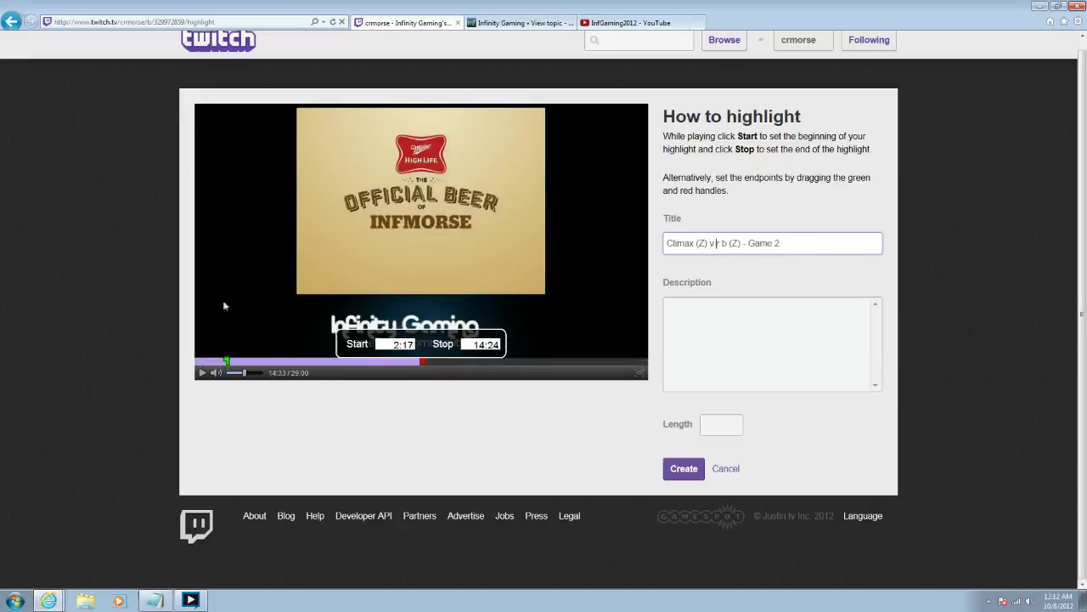
- Seek the broadcast to 4:21 to check the players, and change the first player's name in the title to "Mercury"
left_click(263, 364)
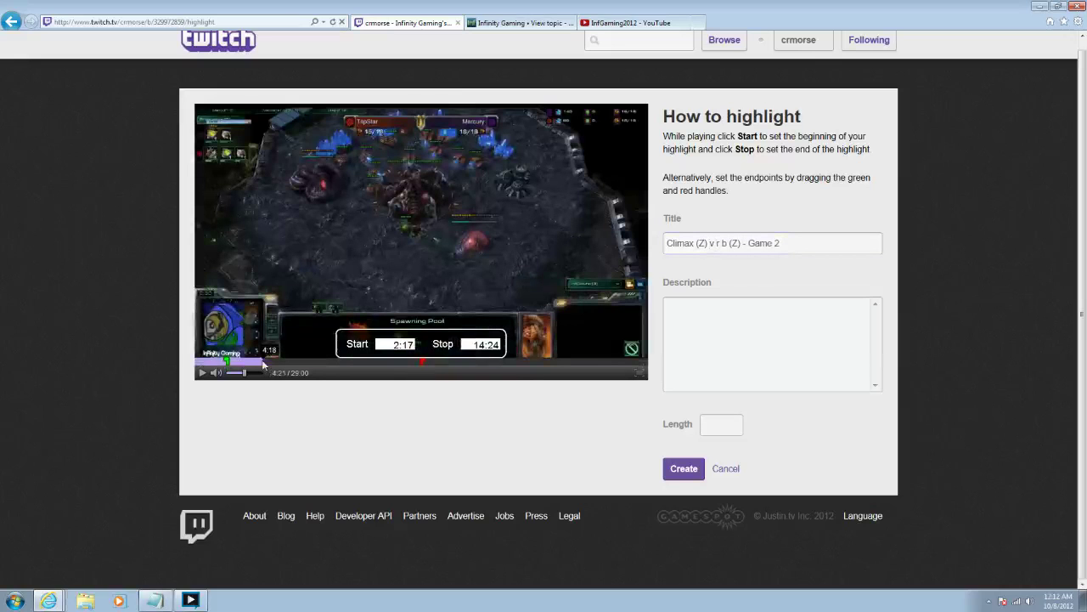
double_click(678, 246)
type("Mrcury")
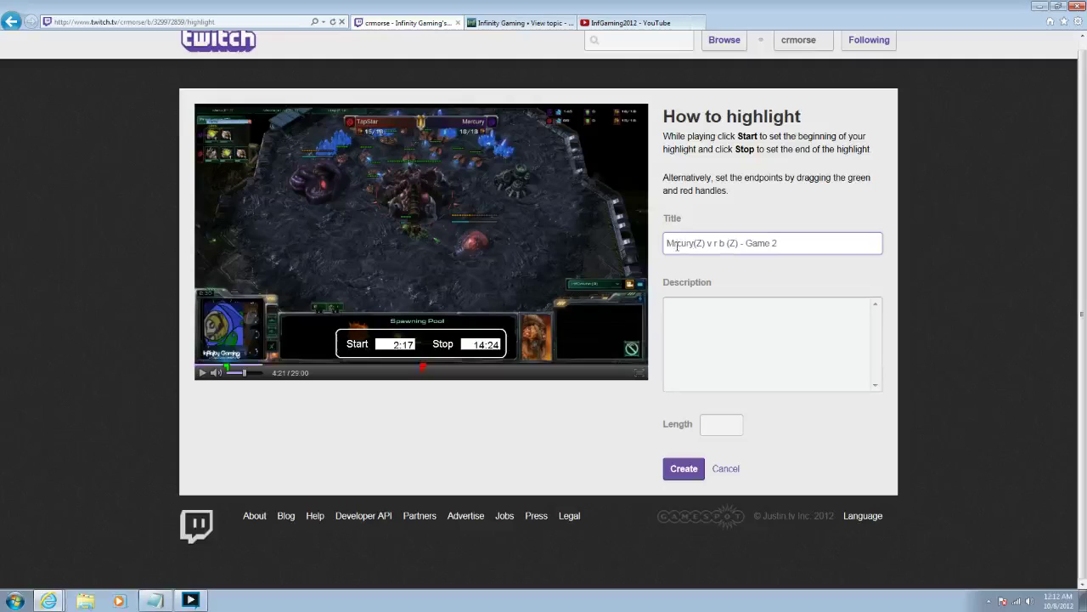
left_click(676, 244)
type("e")
- Replace the rest of the second player's placeholder so the title reads "Mercury (Z) v TapStar (Z) - Game 2"
key("Right")
key("Right")
key("Right")
key("Right")
key("Right")
key("Right")
key("Right")
key("Right")
key("Right")
key("Right")
key("Right")
key("Delete")
key("Delete")
type("TapStar")
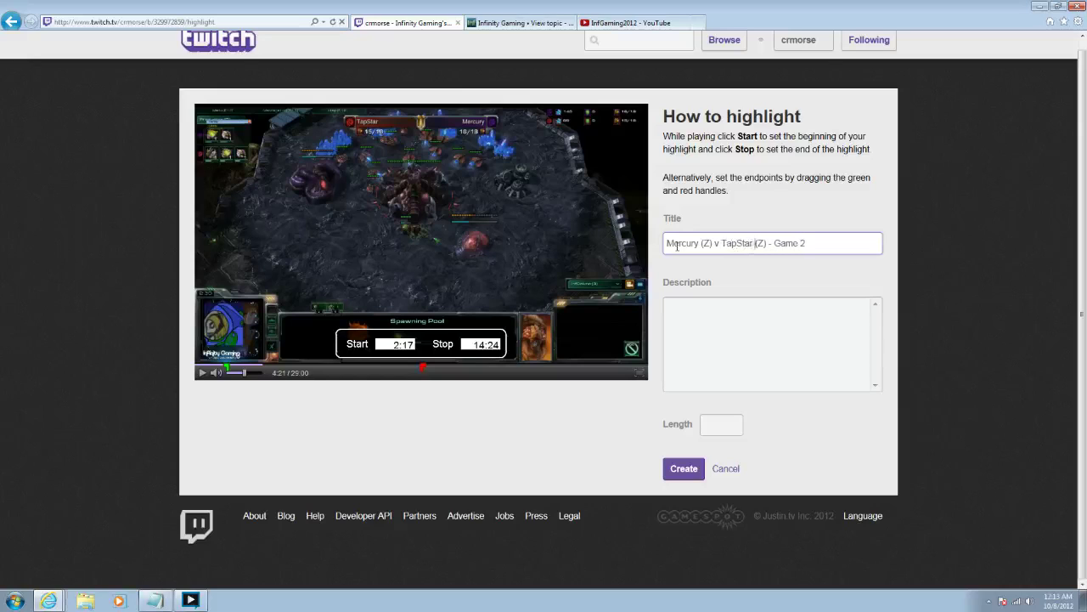
key("Right")
- Start the highlight's description with "Infity gaming's B-Team open 8/12/12 -"
left_click(732, 311)
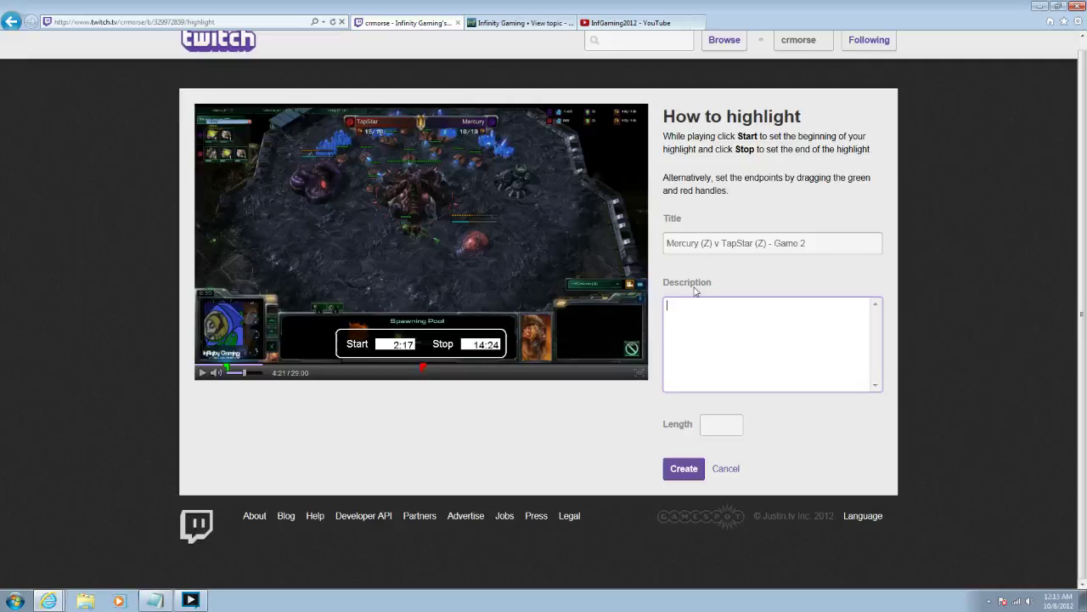
type("Infity gaming's B-Team open ")
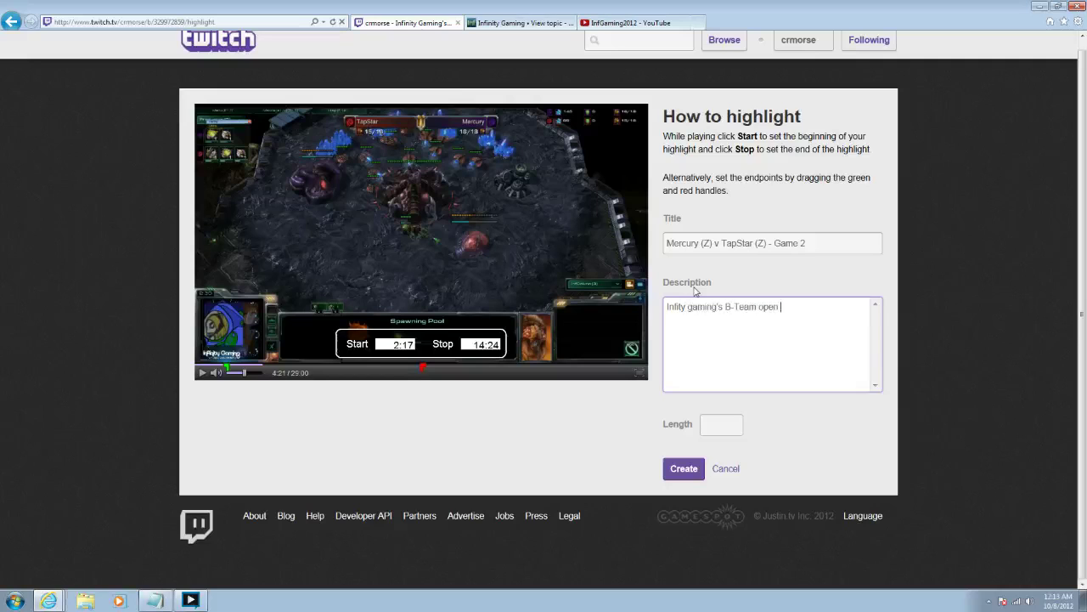
type("8/12/12 -")
left_click_drag(811, 243, 774, 243)
left_click(833, 307)
type("Finals!!!")
key("BackSpace")
key("BackSpace")
key("BackSpace")
key("BackSpace")
key("BackSpace")
key("BackSpace")
key("BackSpace")
key("BackSpace")
key("BackSpace")
- Add the round and match format "First rond (bo3)" to the description
type("First rond")
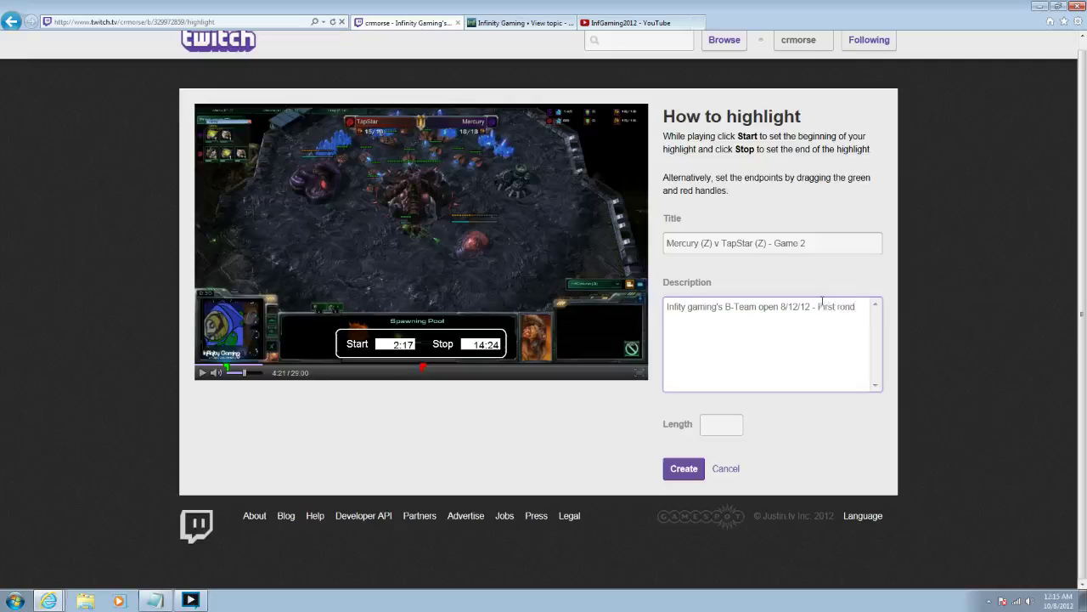
type(" (bo3")
key("BackSpace")
key("BackSpace")
type("o")
type("1")
type("#")
- Add the map name "- WCS antiga shipyard" to the description
type("- ")
type("W")
type("CS antiga")
type("shipyard")
key("Right")
key("Right")
- End the description with a "- Casted by" credit that names both casters
type("- Casted b")
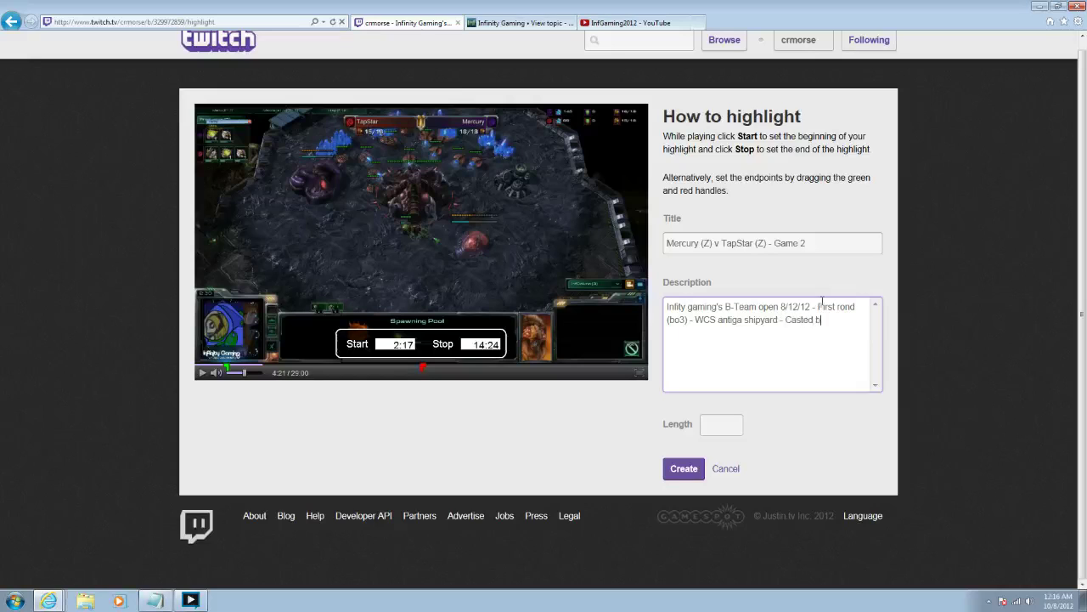
type("y Oilton and Morse")
key("BackSpace")
type("wInfMorse")
key("End")
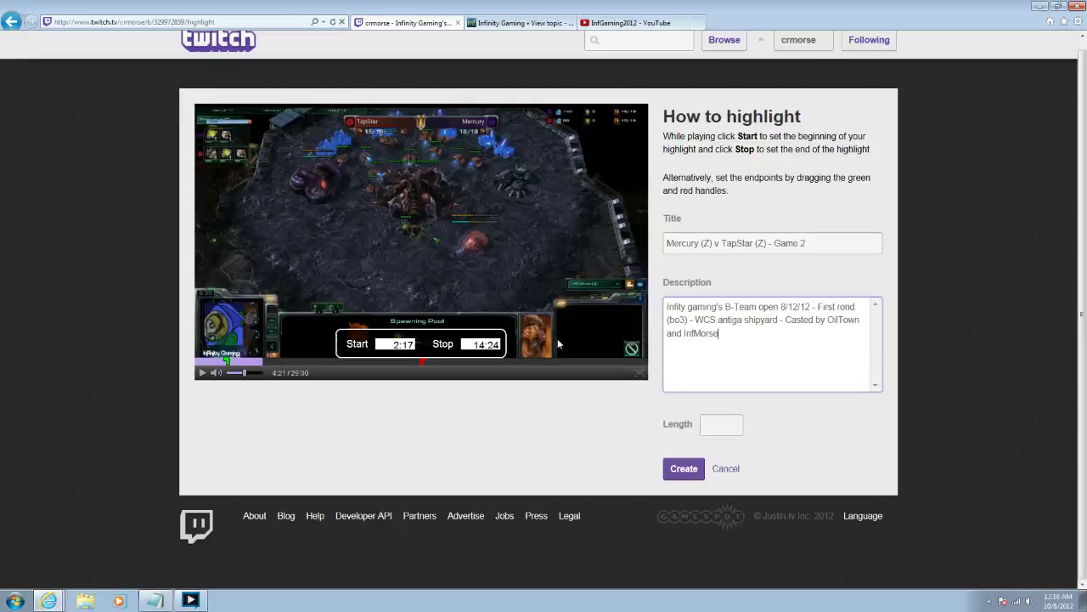
- Create the highlight and open the channel's list of highlights
key("ctrl+minus")
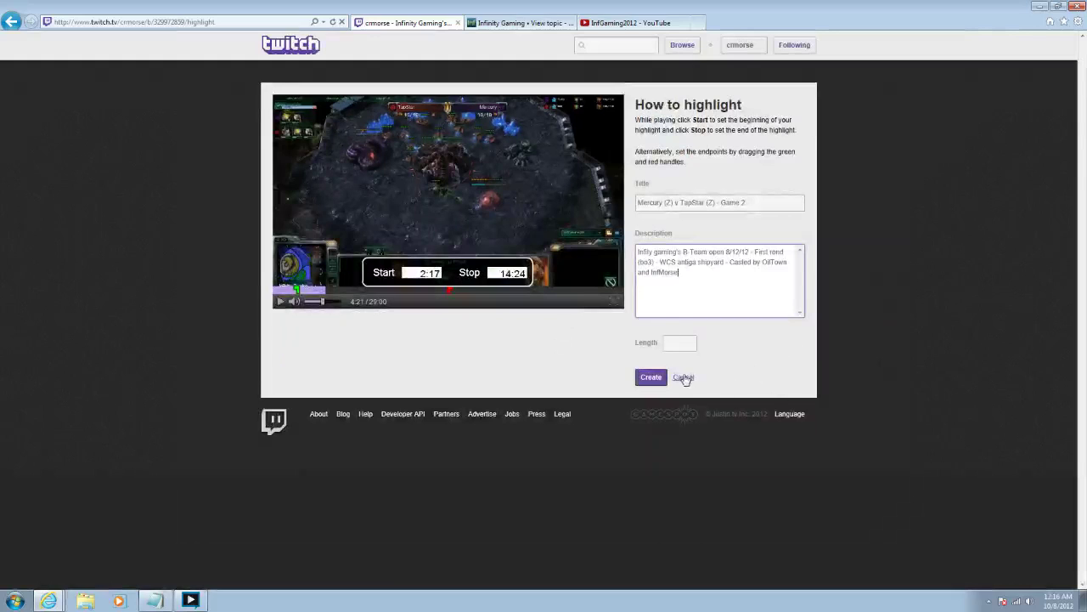
left_click(651, 380)
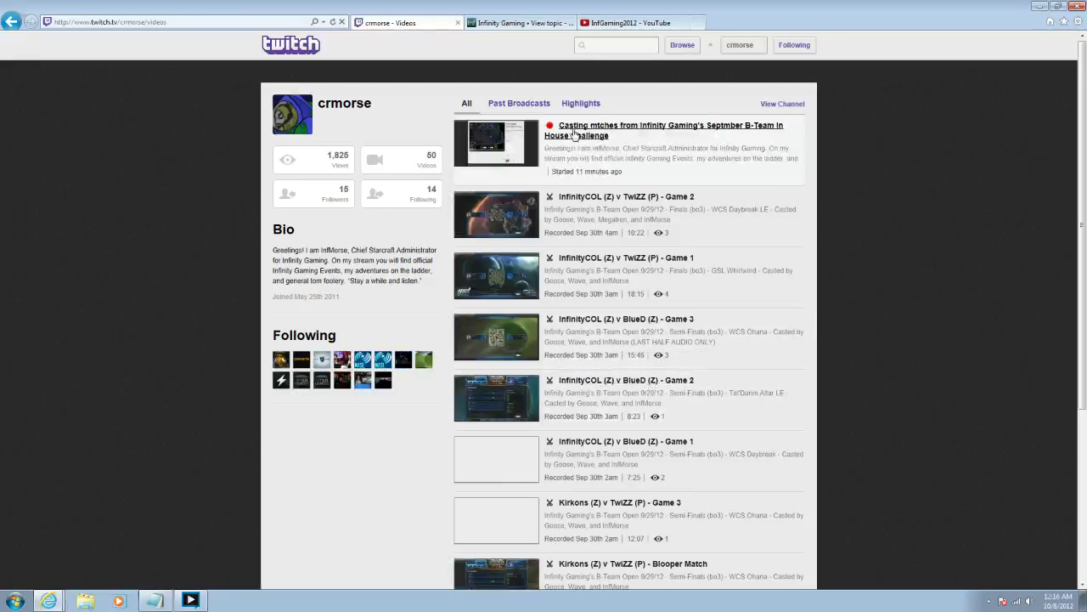
left_click(580, 103)
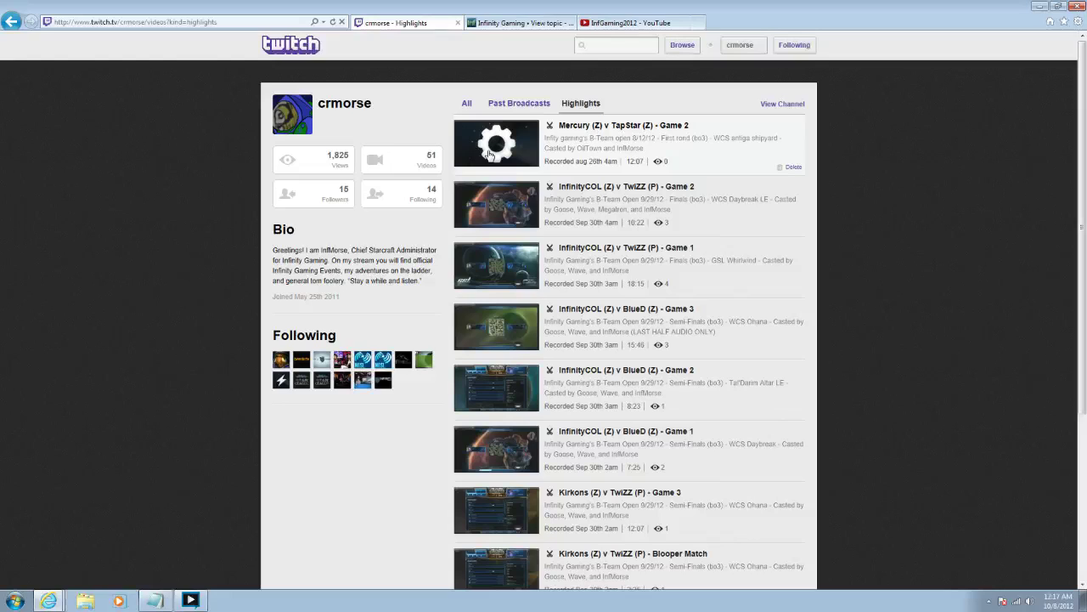
- Open the new Mercury v TapStar highlight's title for editing and retype the "S" in "TapStar"
mouse_move(684, 141)
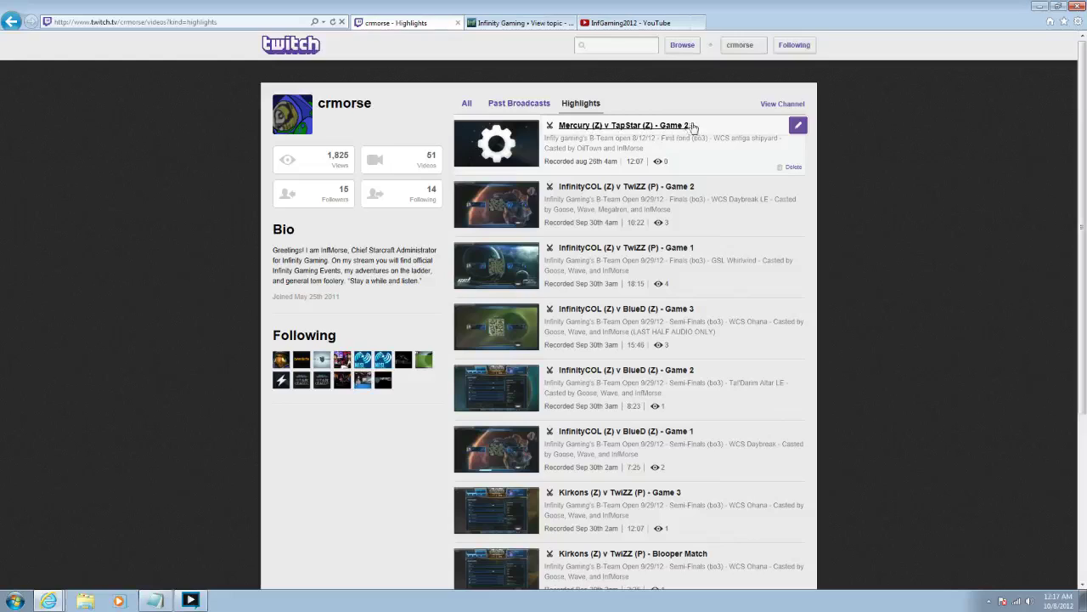
left_click(796, 127)
left_click(712, 127)
left_click(616, 126)
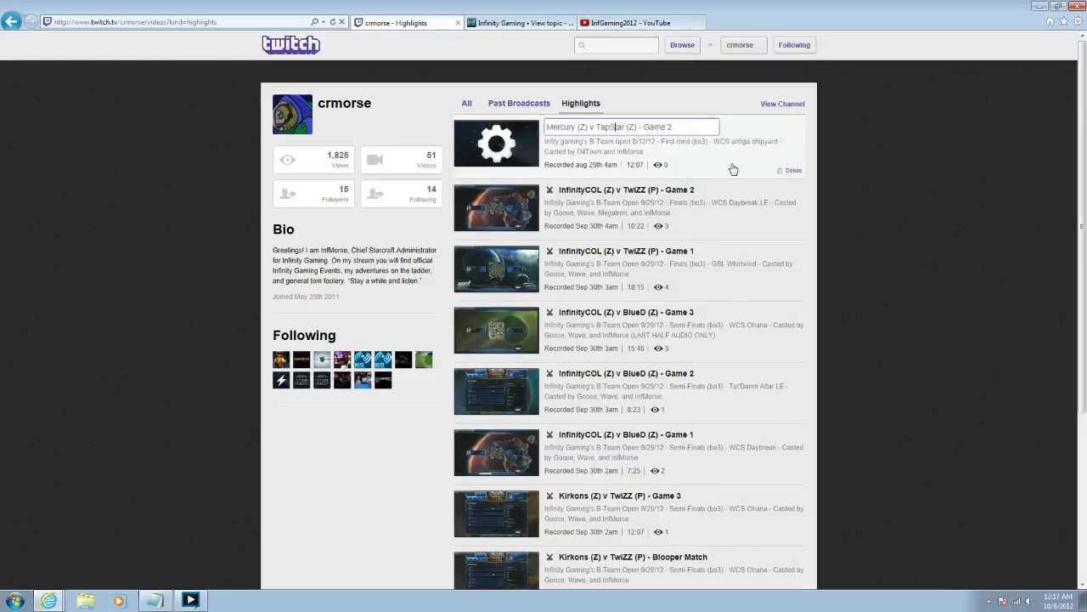
key("BackSpace")
type("s")
key("BackSpace")
type("S")
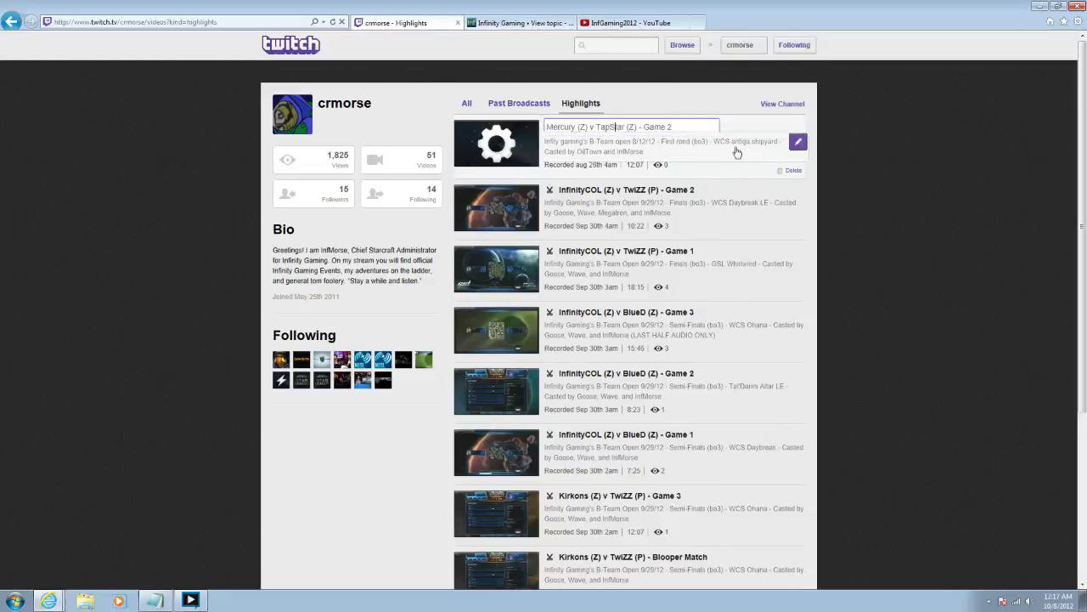
- Open the description of the new Mercury v TapStar highlight for editing
left_click(798, 143)
left_click(671, 174)
type("asdfsdfsfs")
key("BackSpace")
key("BackSpace")
key("BackSpace")
key("BackSpace")
key("BackSpace")
key("BackSpace")
key("BackSpace")
key("BackSpace")
key("BackSpace")
key("BackSpace")
key("BackSpace")
type("e")
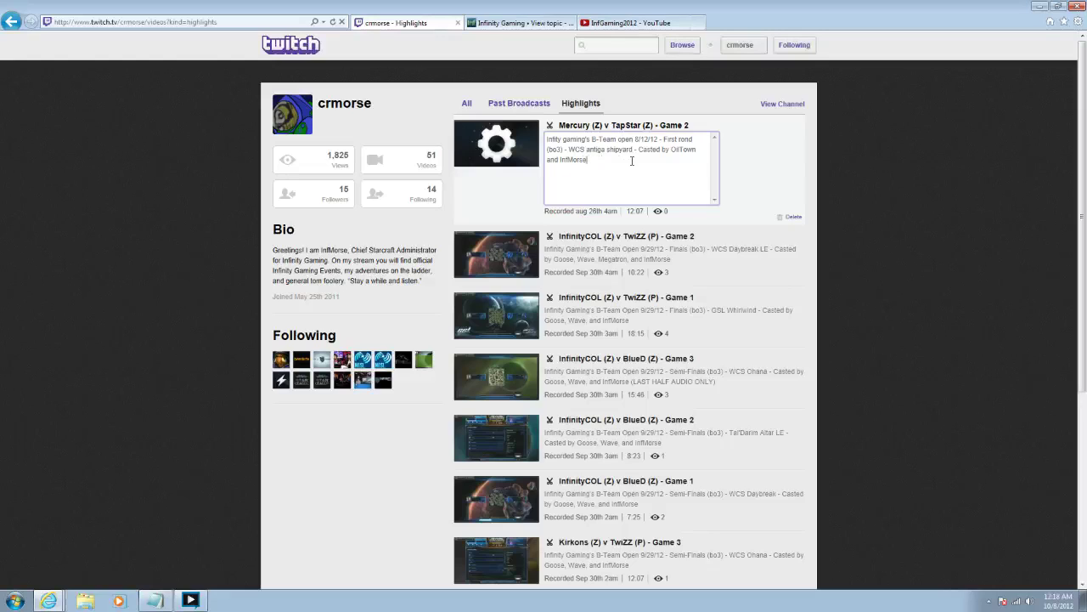
- Capitalize the map name in the highlight's description to read "WCS Antiga Shipyard"
key("BackSpace")
type("A")
key("Right")
key("Right")
key("Right")
key("Right")
key("Right")
key("Right")
key("Delete")
type("S")
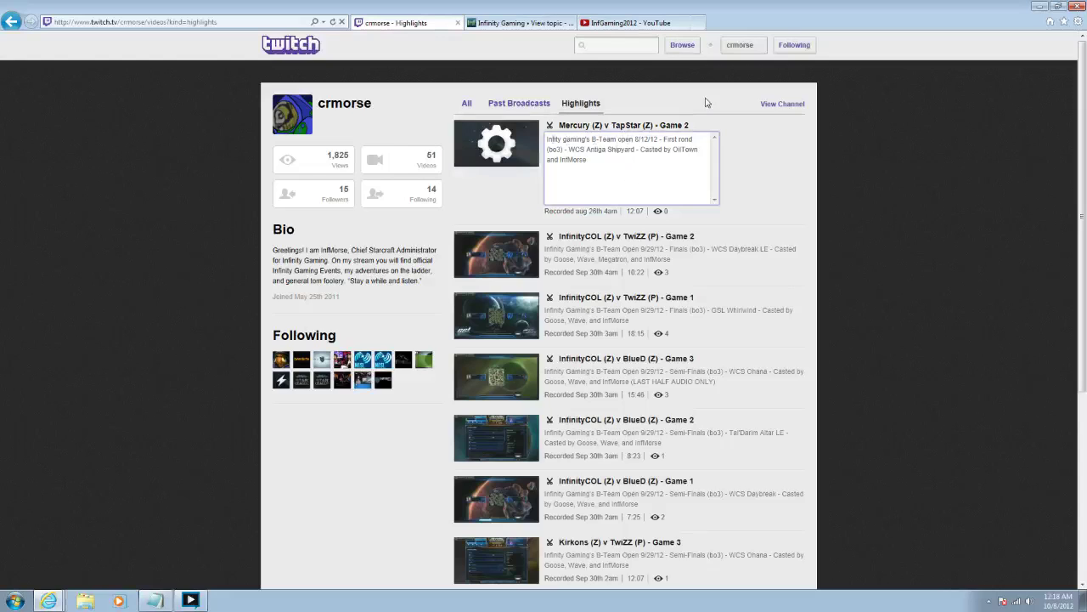
- Open the "InfinityCOL (Z) v TwiZZ (P) - Game 2" highlight from all videos, pause it, and bring up its YouTube upload form
left_click(478, 103)
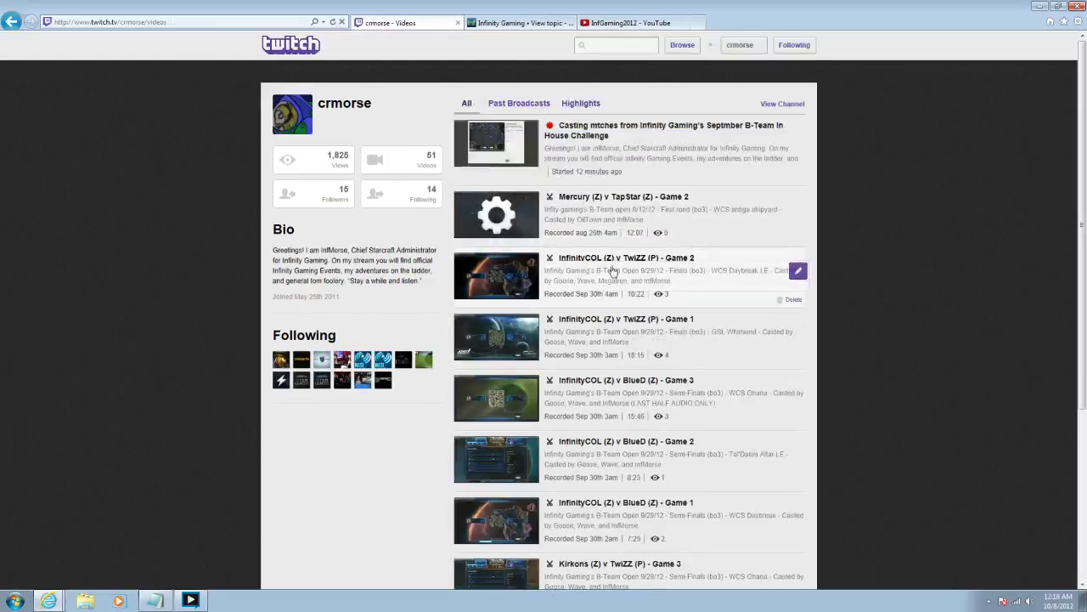
left_click(586, 259)
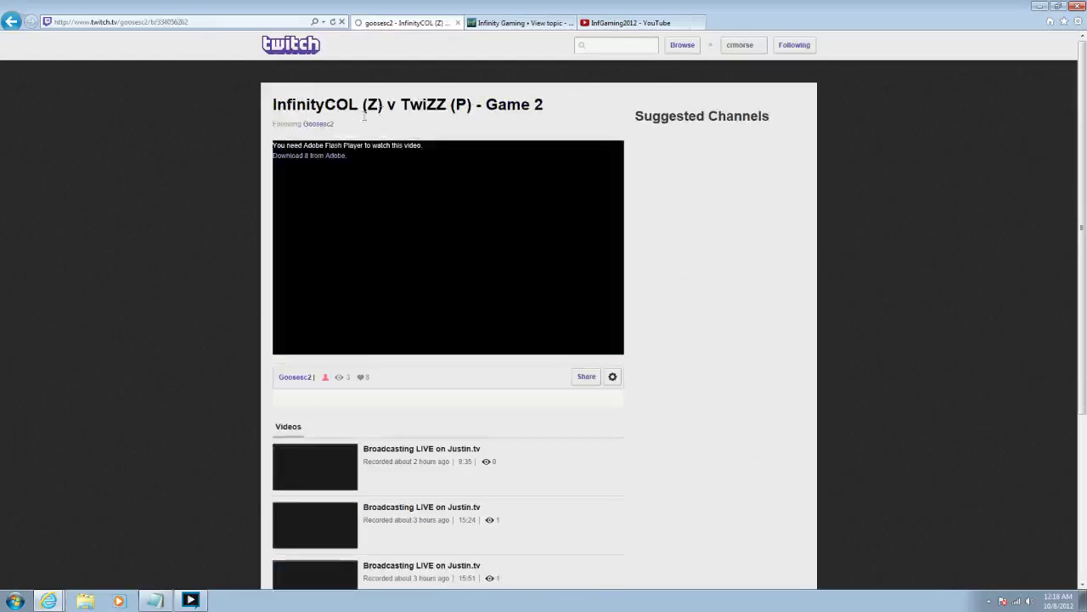
left_click(613, 379)
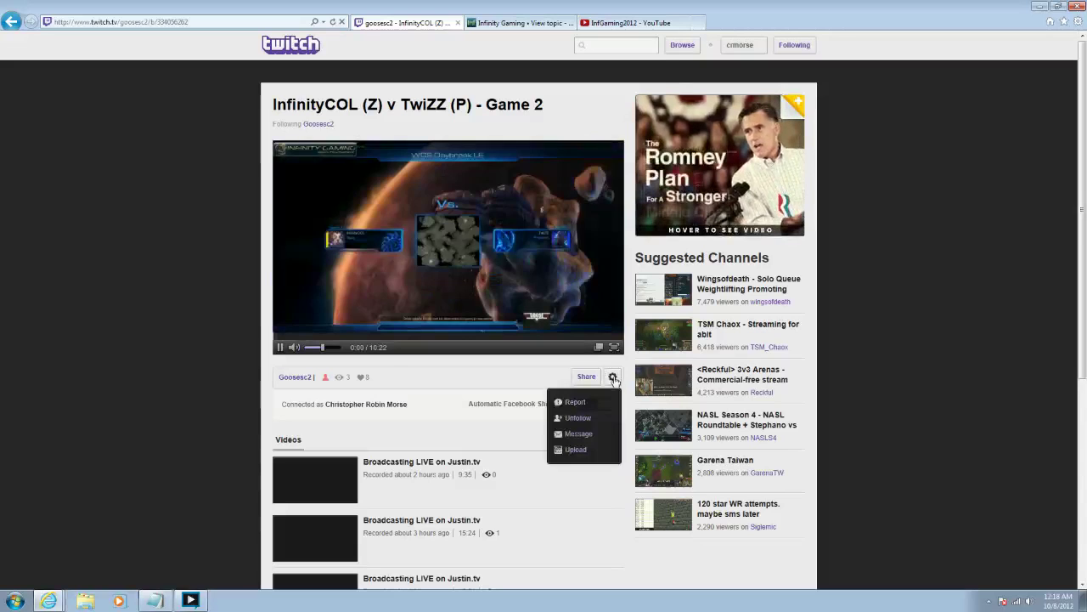
left_click(281, 348)
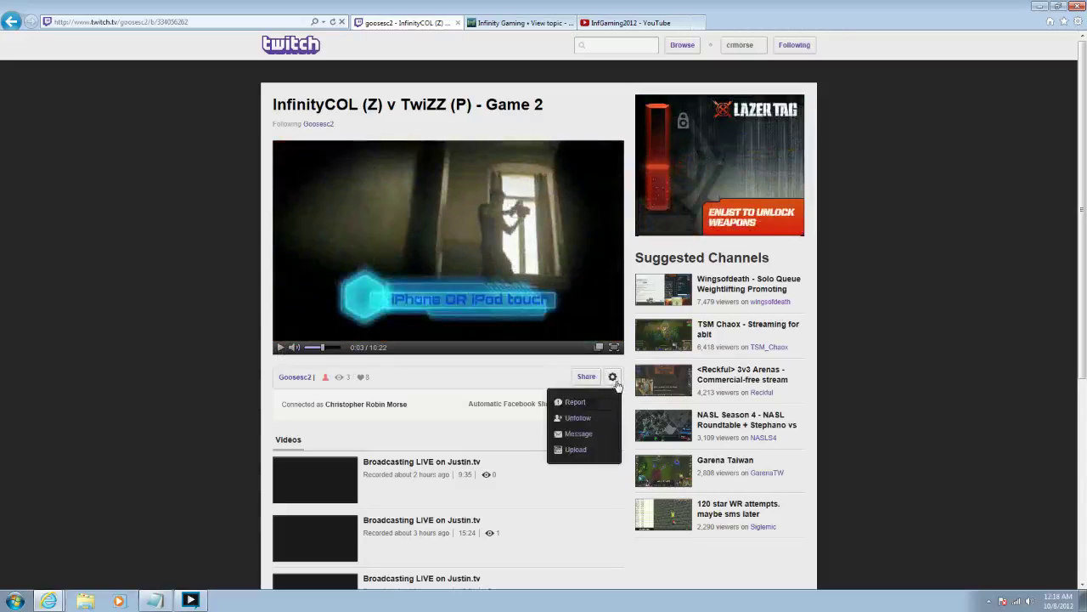
left_click(575, 451)
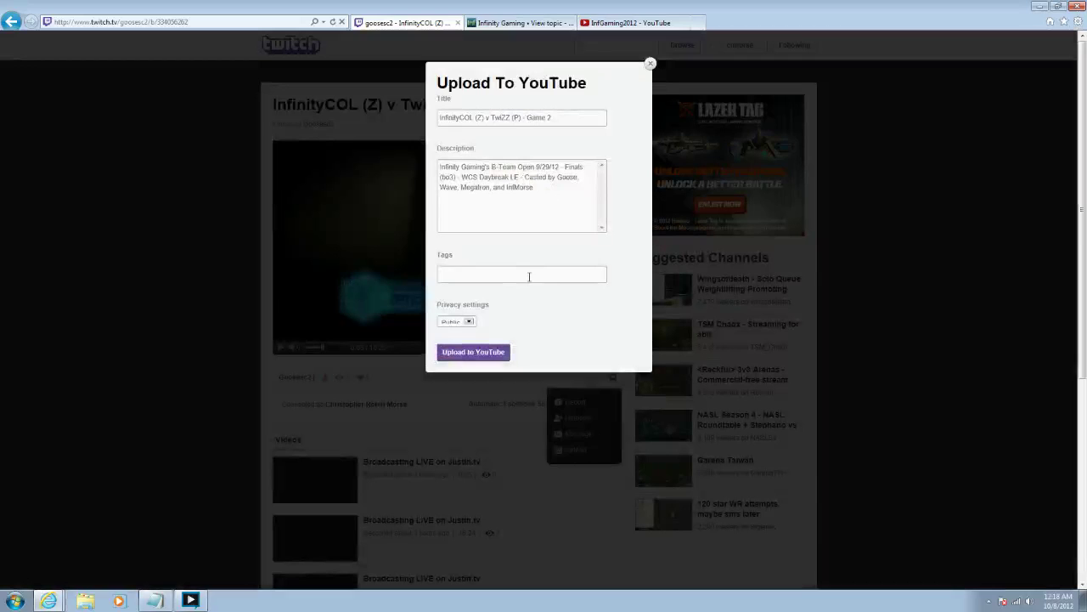
- Examine the upload form's tags and Public privacy setting, and close the form without uploading
left_click(601, 275)
left_click(469, 322)
left_click(450, 333)
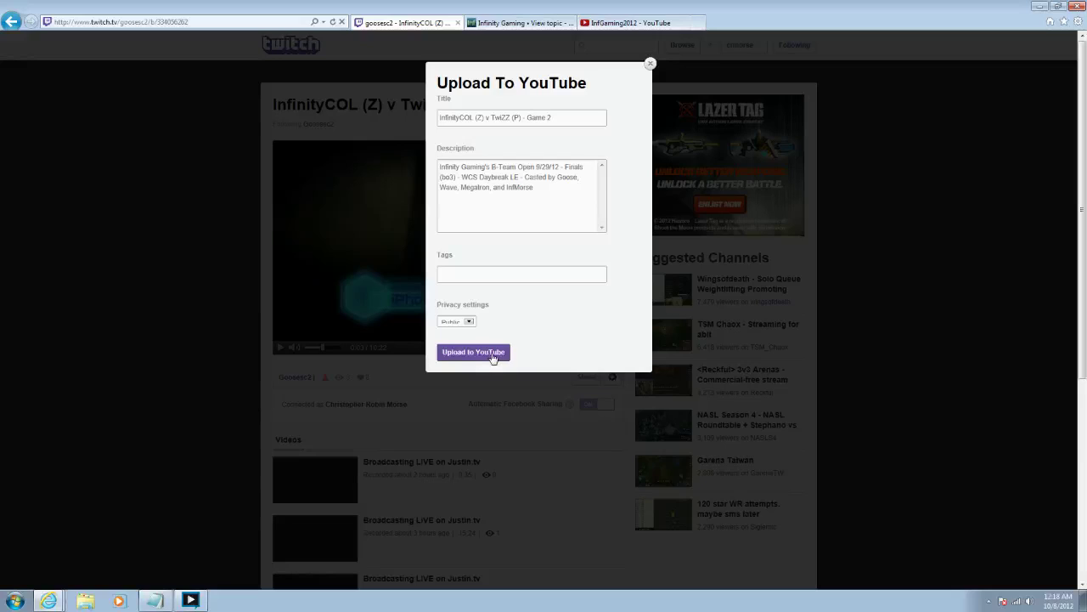
left_click(650, 66)
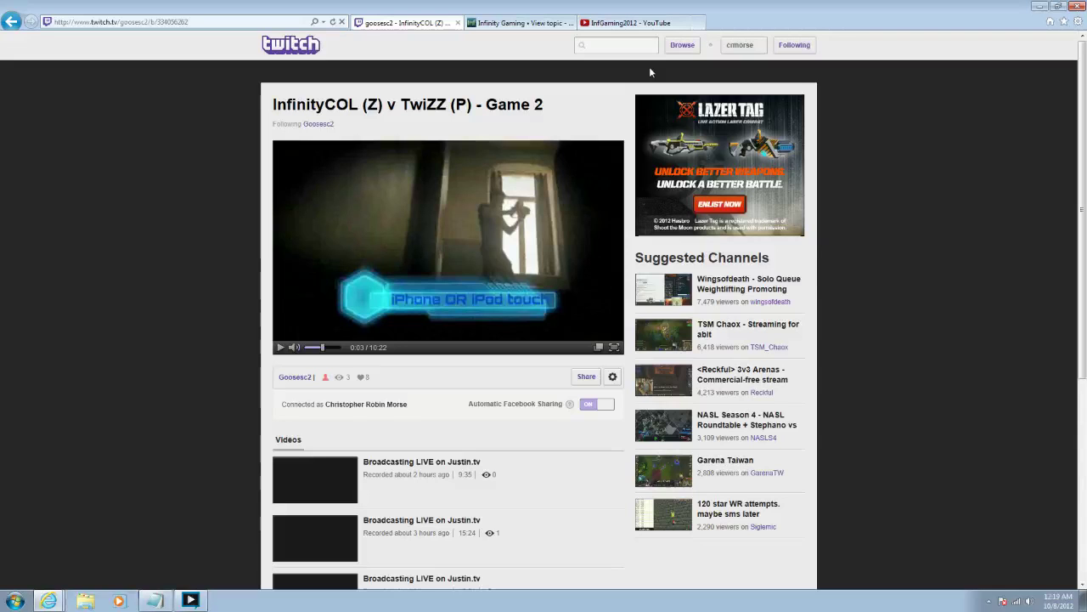
scroll(573, 481, "down", 2)
scroll(573, 478, "up", 2)
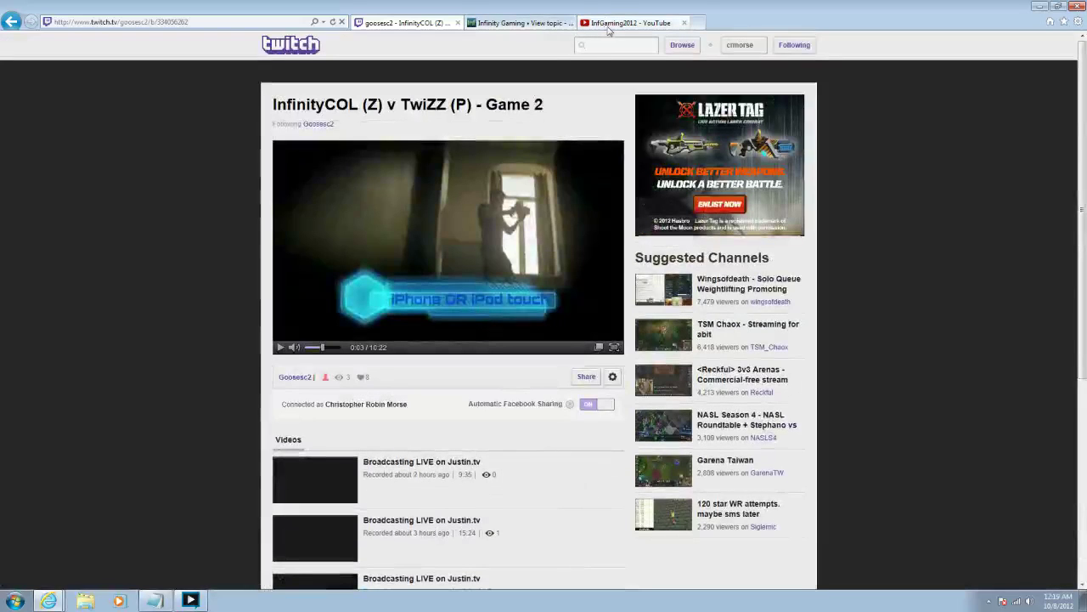
- Switch to the Infinity Gaming website, visit its home page, and look through the forum index
left_click(603, 23)
left_click(539, 23)
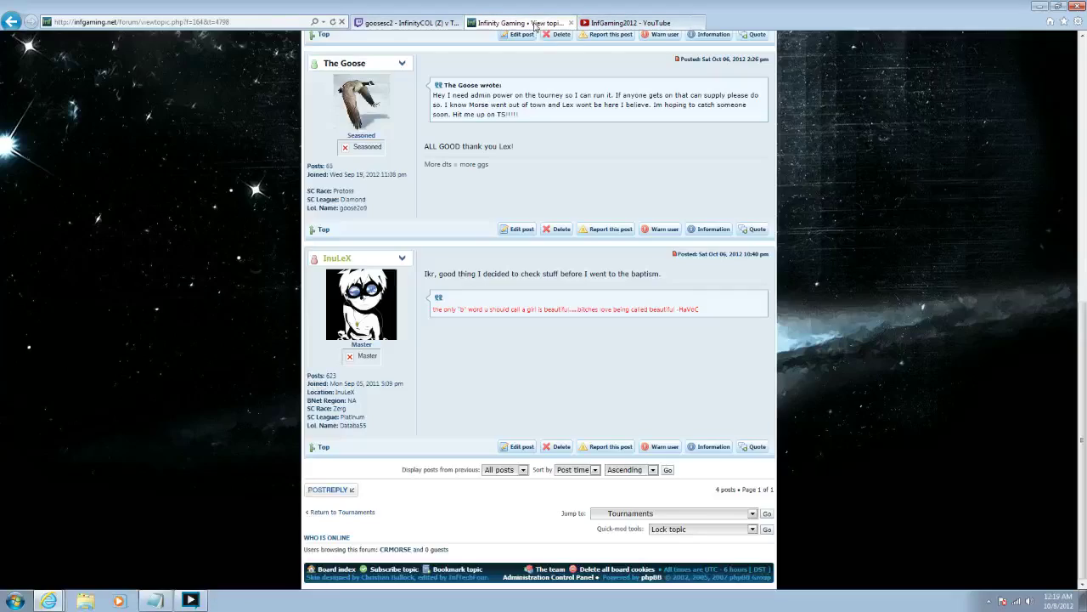
scroll(573, 231, "up", 6)
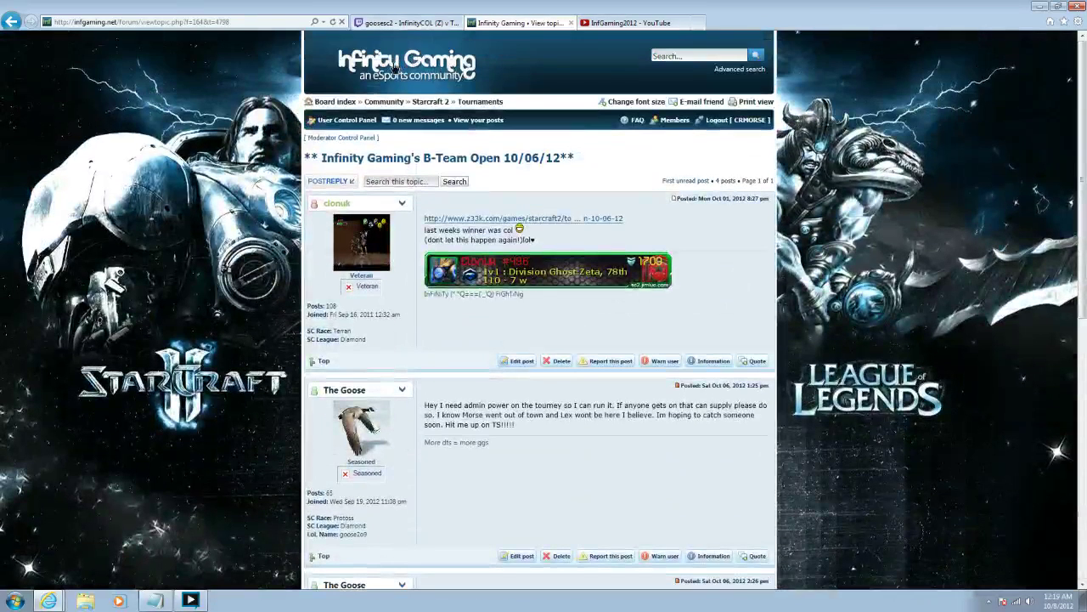
left_click(416, 61)
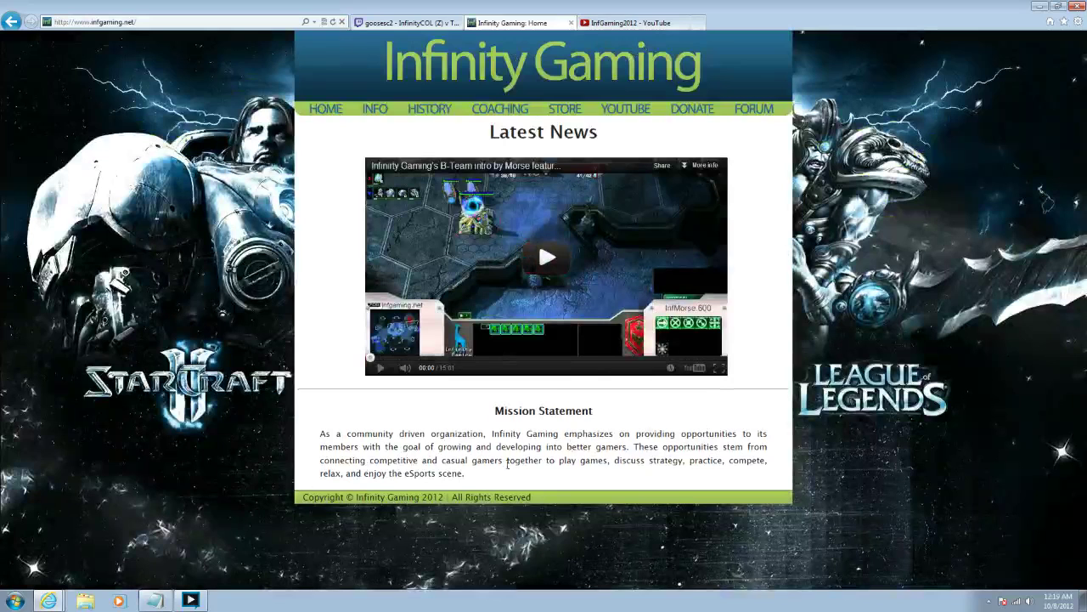
left_click(751, 110)
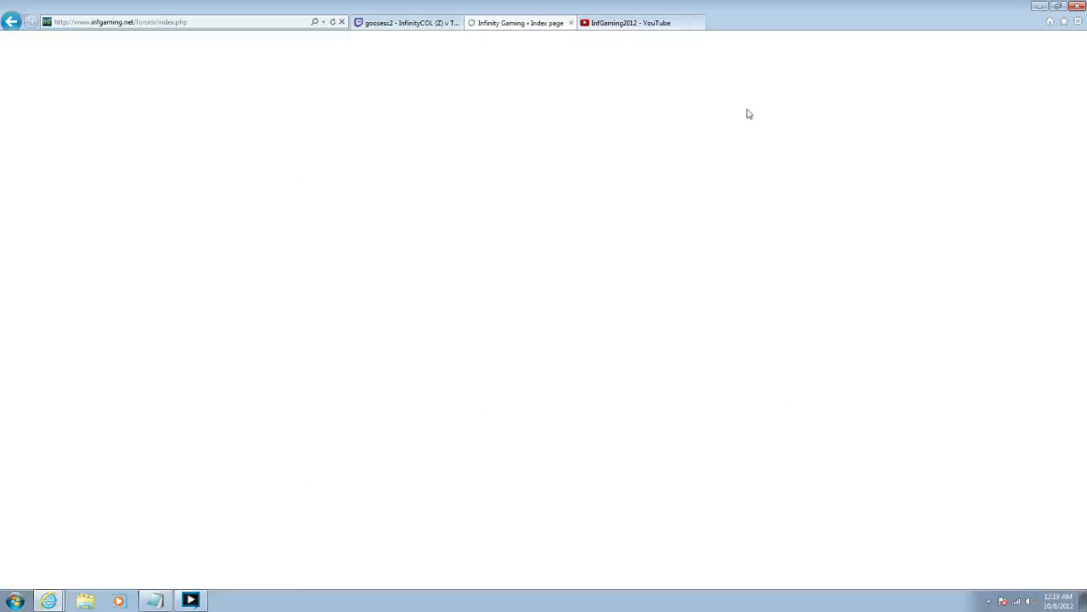
scroll(562, 226, "down", 3)
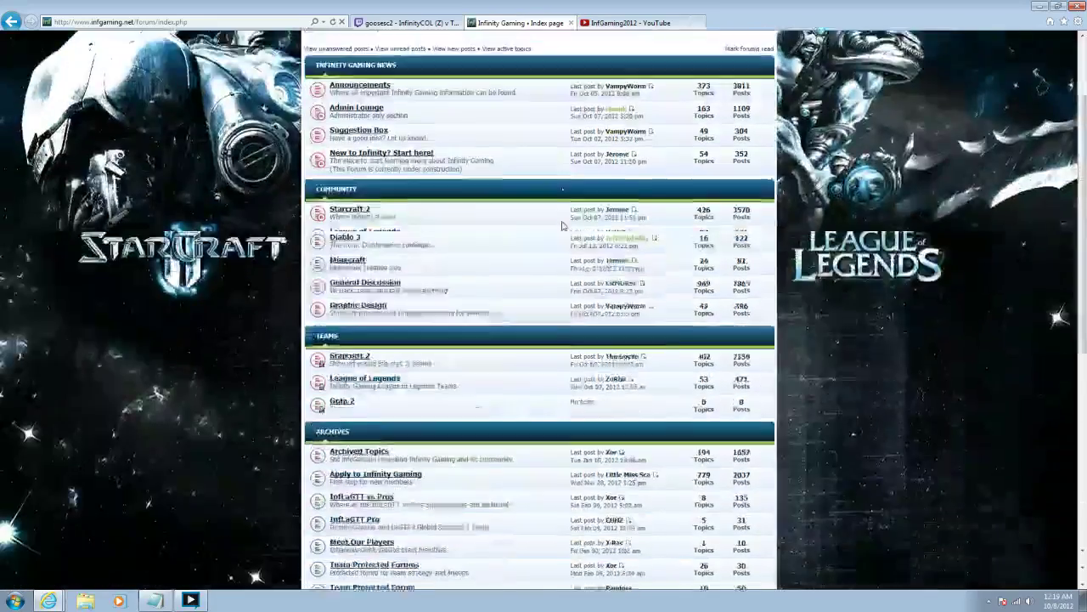
scroll(562, 223, "down", 3)
scroll(562, 220, "up", 6)
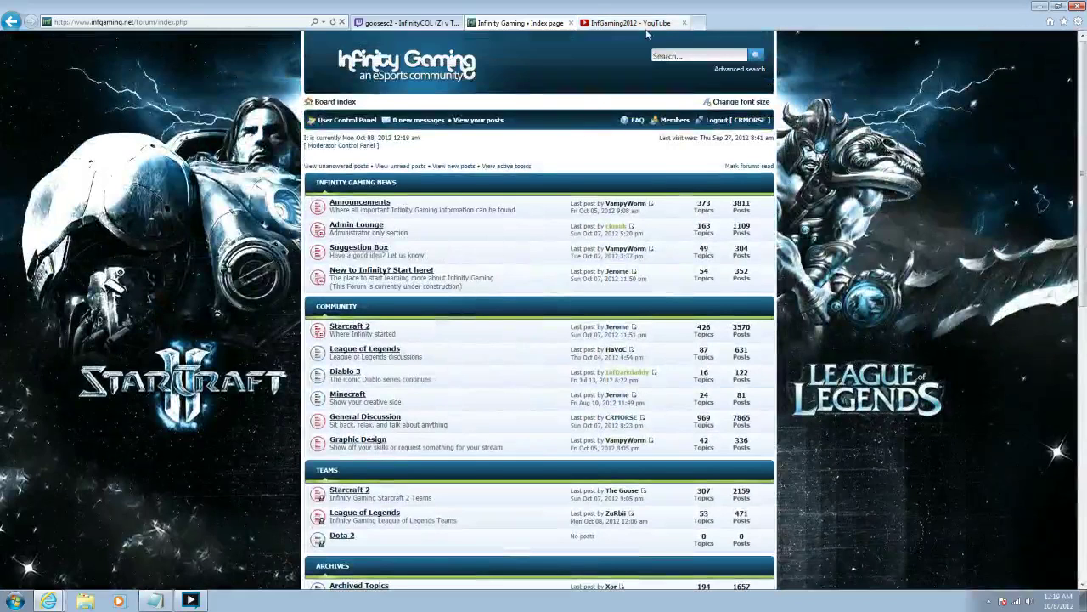
- Minimize the browser, move the streaming program's window to the middle of the desktop, and open its list of broadcast channels
left_click(1039, 6)
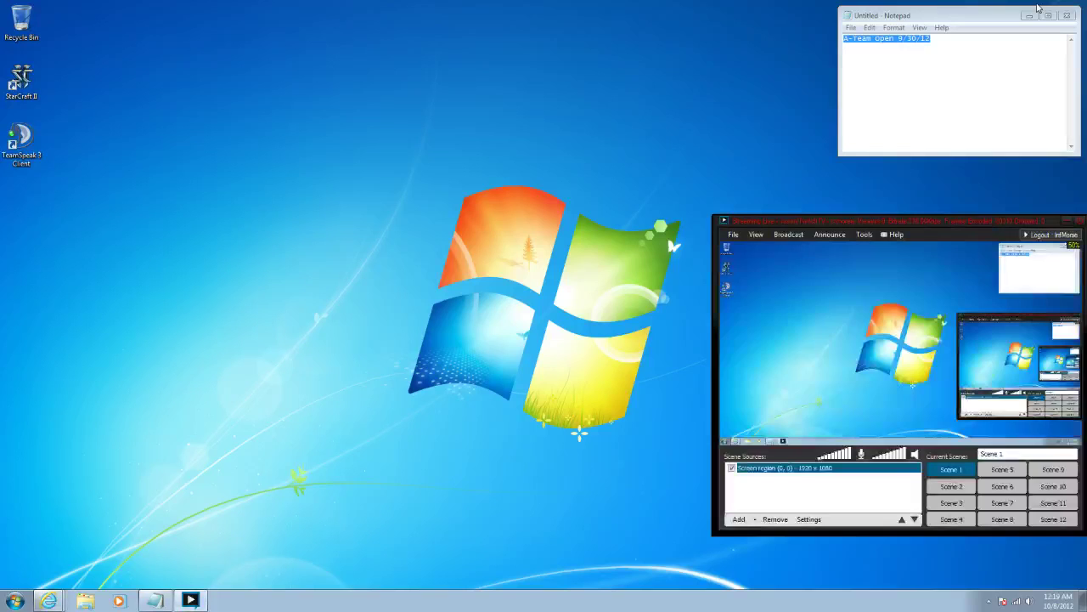
left_click_drag(912, 225, 635, 122)
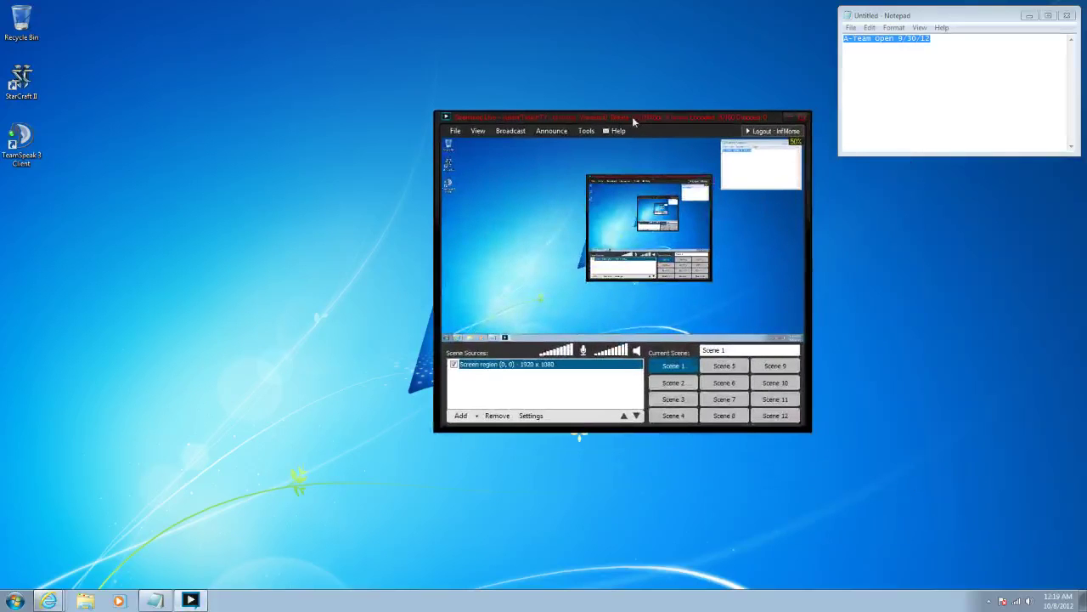
left_click(477, 132)
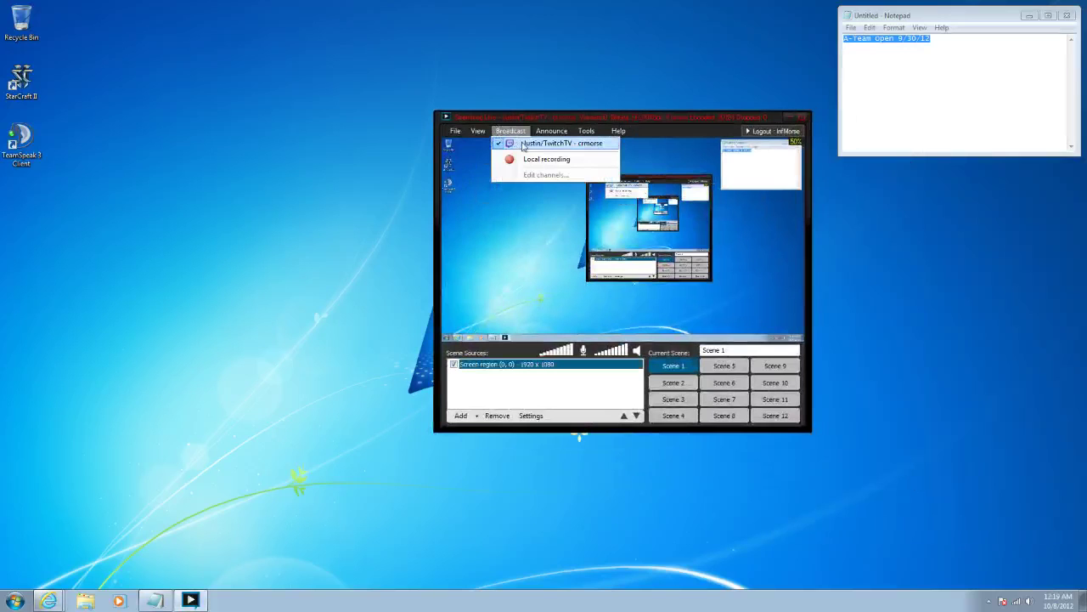